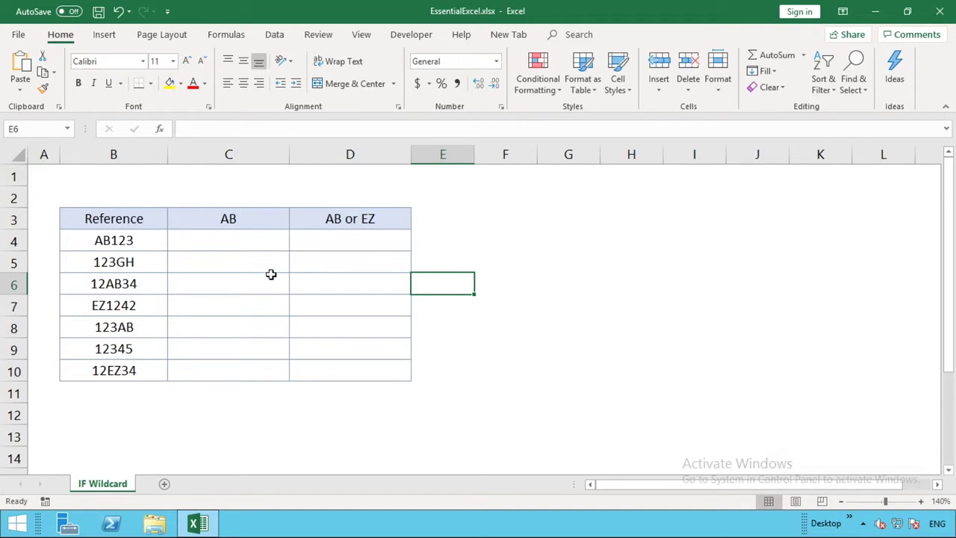
Review the AB and Reference headers, then try a *AB* test entry in D4 and clear it
{"action": "left_click", "coordinate": [256, 223]}
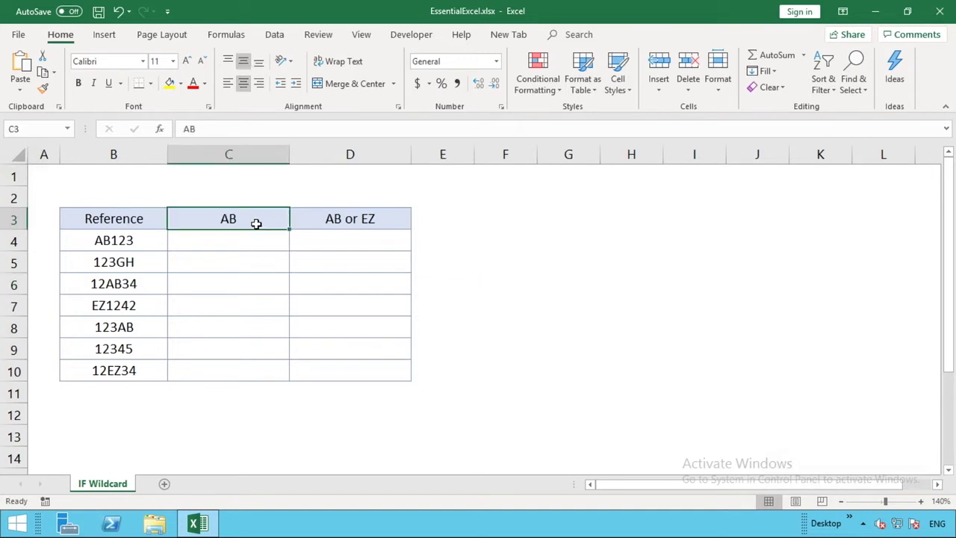
{"action": "left_click", "coordinate": [124, 216]}
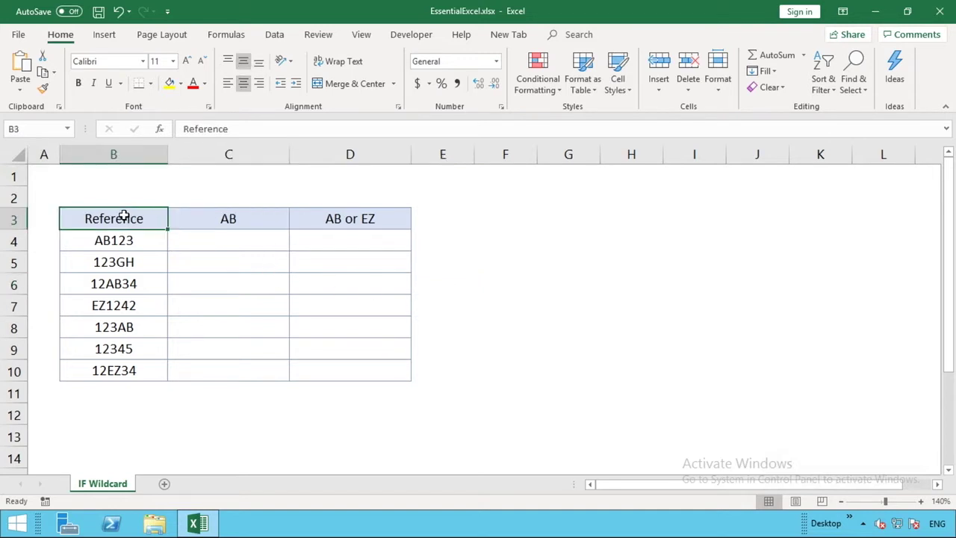
{"action": "left_click", "coordinate": [222, 226]}
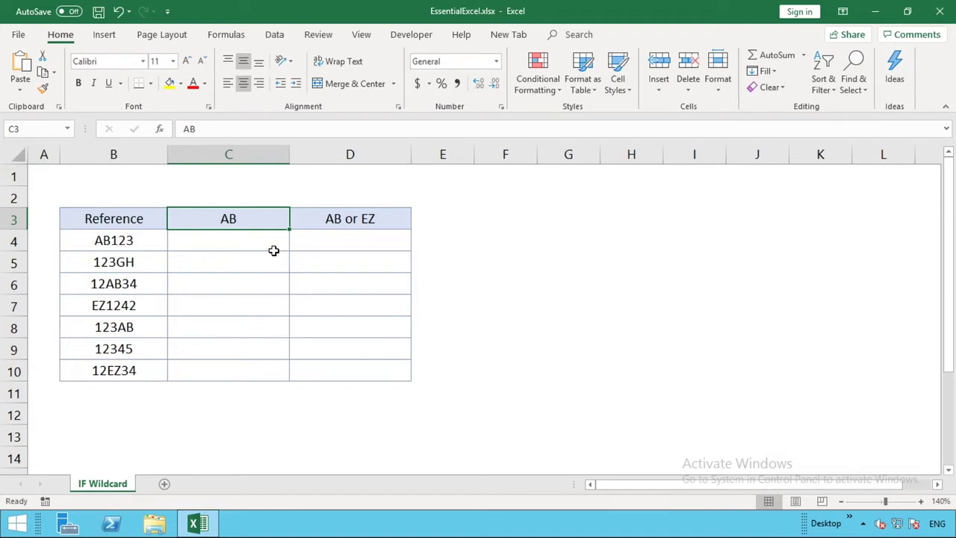
{"action": "left_click", "coordinate": [339, 232]}
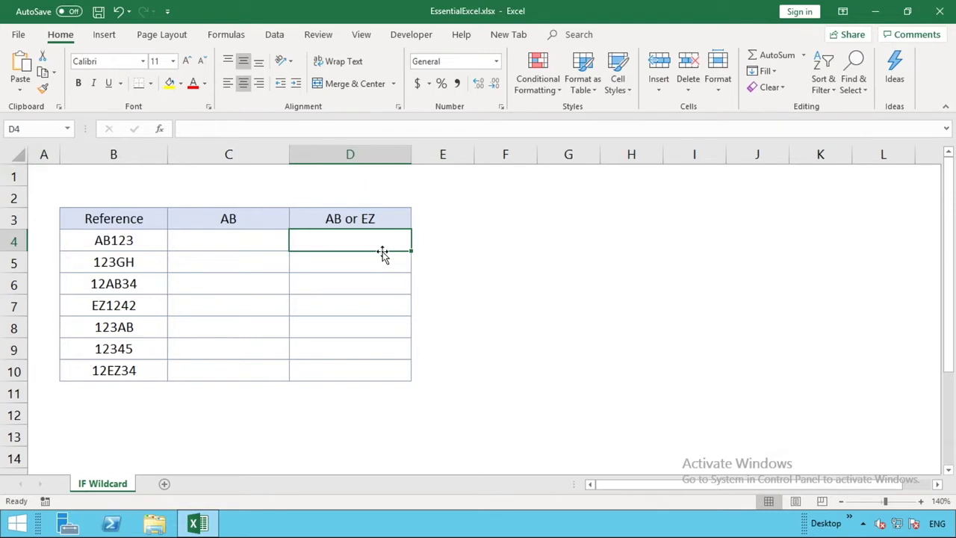
{"action": "type", "text": "*"}
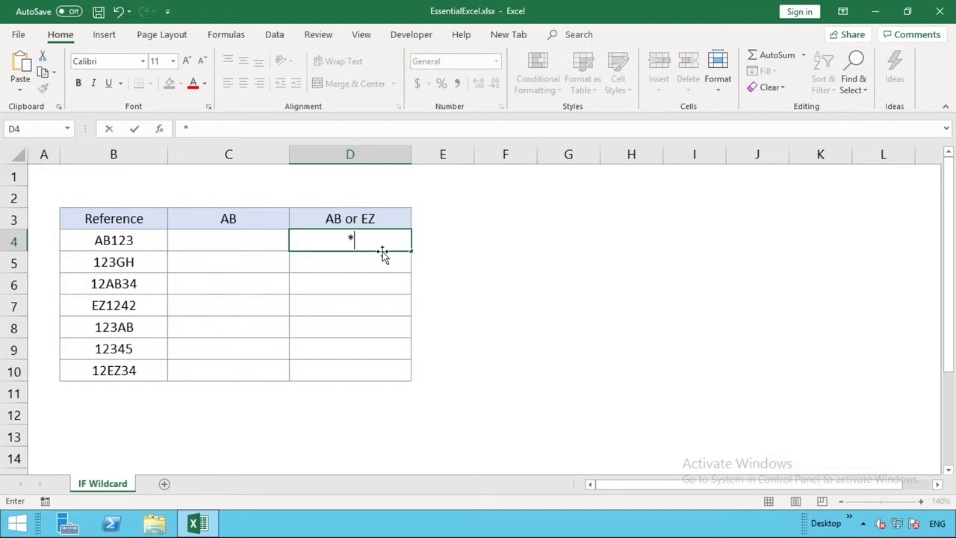
{"action": "type", "text": "AB*"}
{"action": "key", "text": "BackSpace"}
{"action": "key", "text": "BackSpace"}
{"action": "key", "text": "BackSpace"}
{"action": "key", "text": "BackSpace"}
{"action": "key", "text": "Return"}
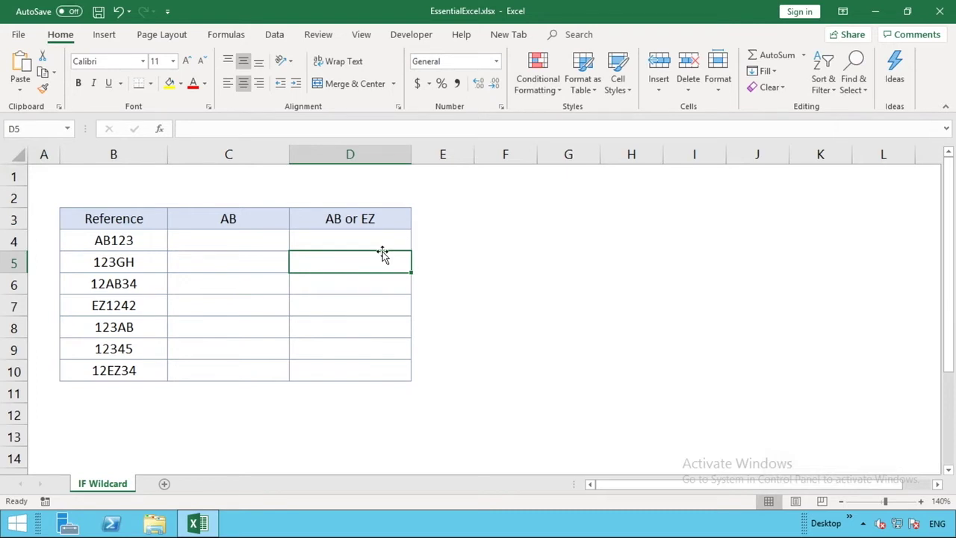
Enter =IF(B4="*AB*","AB","") in C4, fixing the quotes around *AB*
{"action": "left_click", "coordinate": [251, 237]}
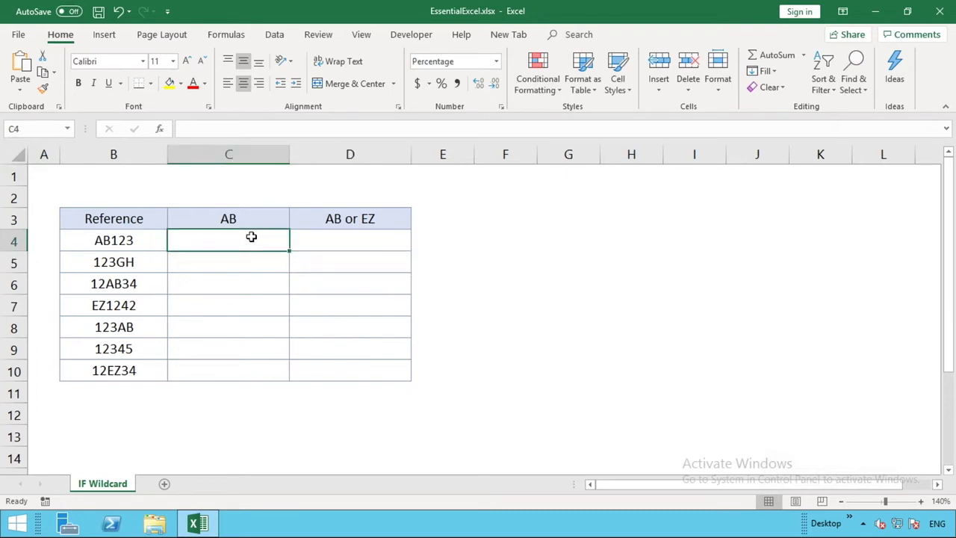
{"action": "type", "text": "=IF"}
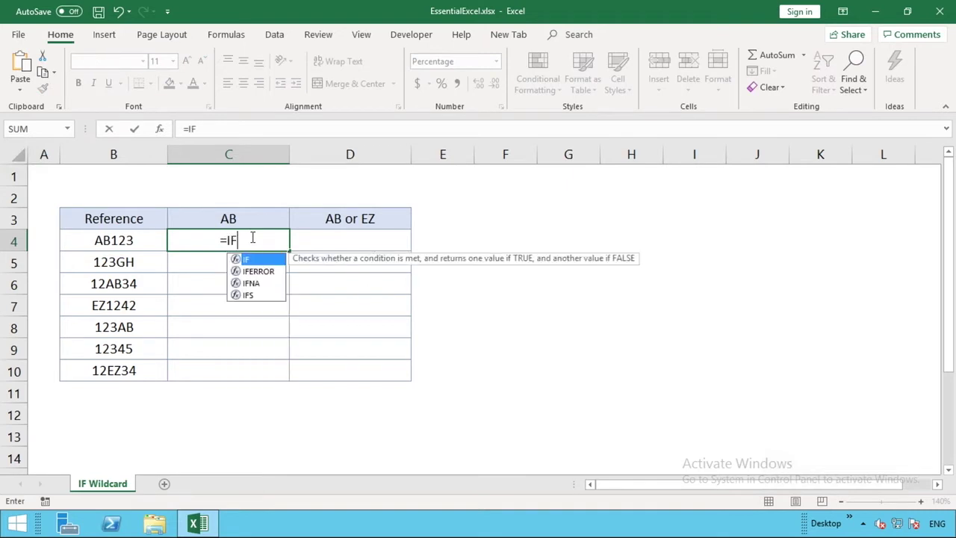
{"action": "type", "text": "("}
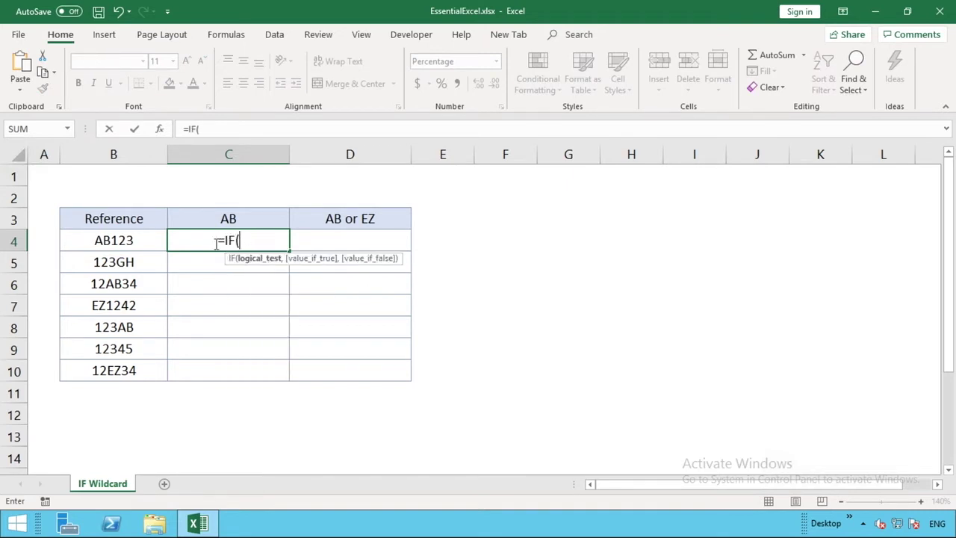
{"action": "left_click", "coordinate": [132, 242]}
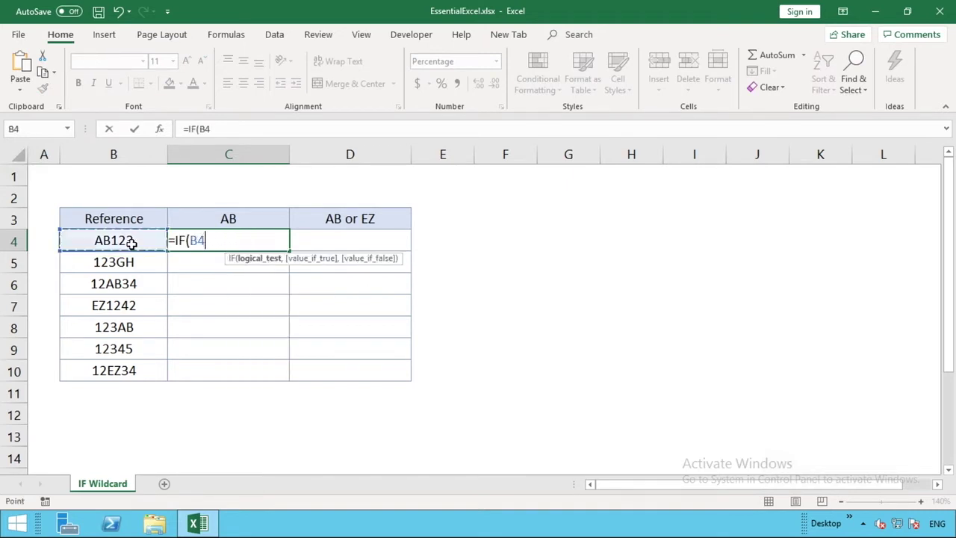
{"action": "type", "text": "="}
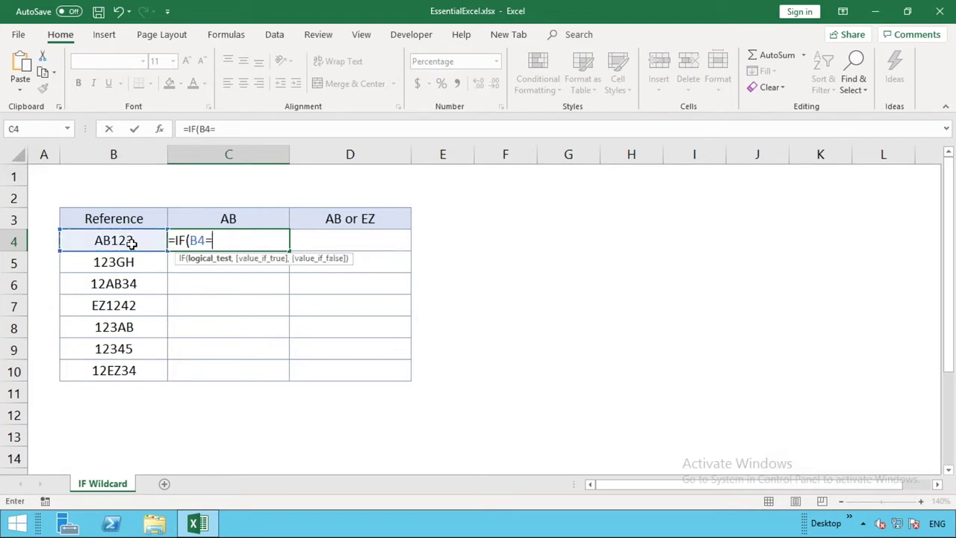
{"action": "type", "text": "\"*"}
{"action": "type", "text": "AB"}
{"action": "type", "text": "*\""}
{"action": "type", "text": ","}
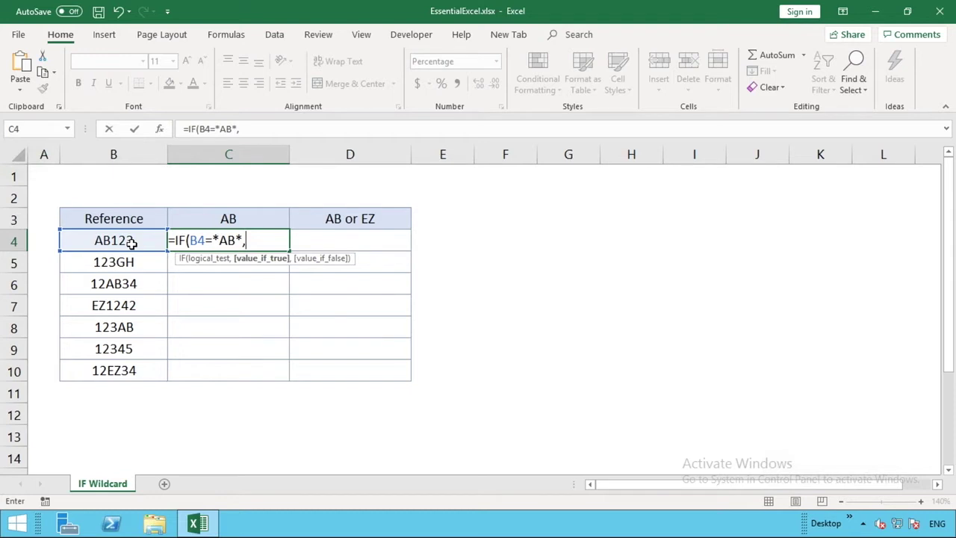
{"action": "type", "text": "\"AB\",\"\""}
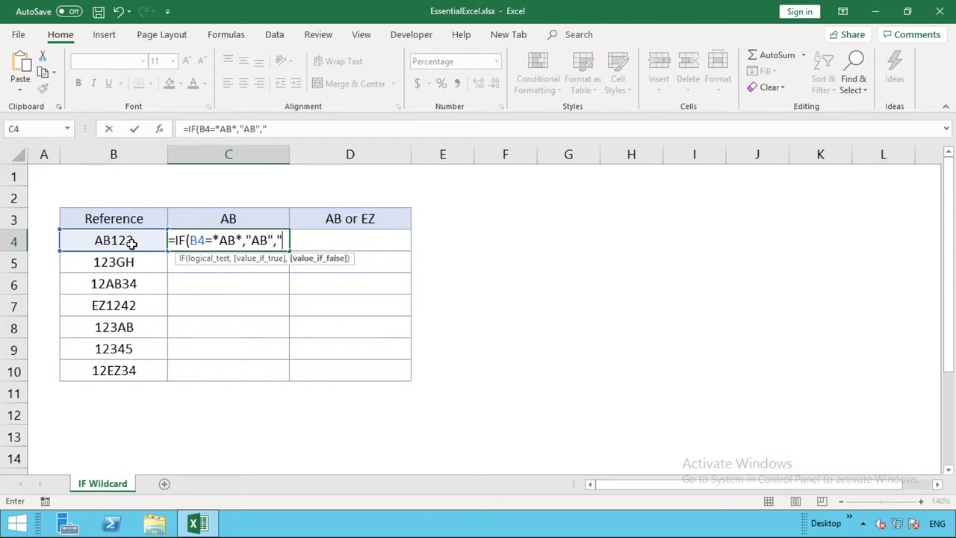
{"action": "type", "text": ")"}
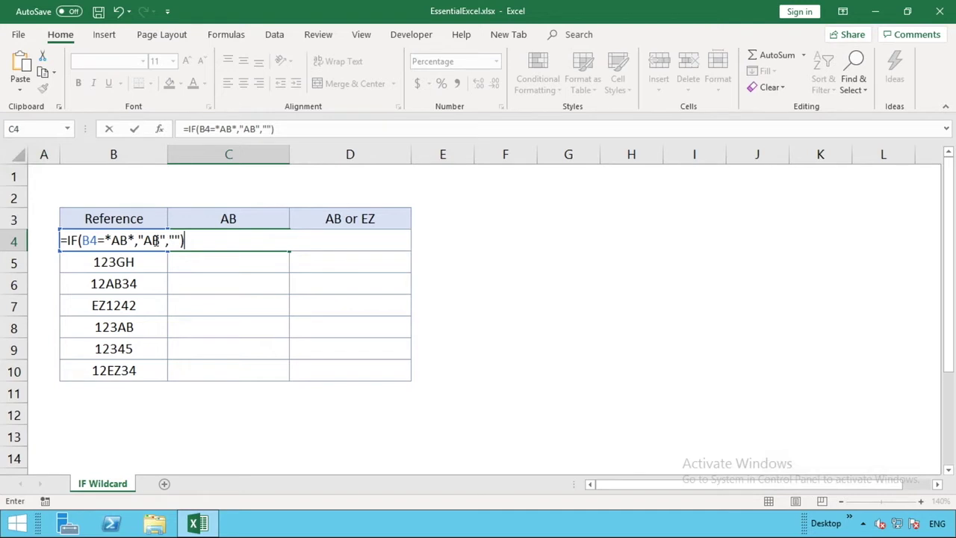
{"action": "left_click", "coordinate": [105, 239]}
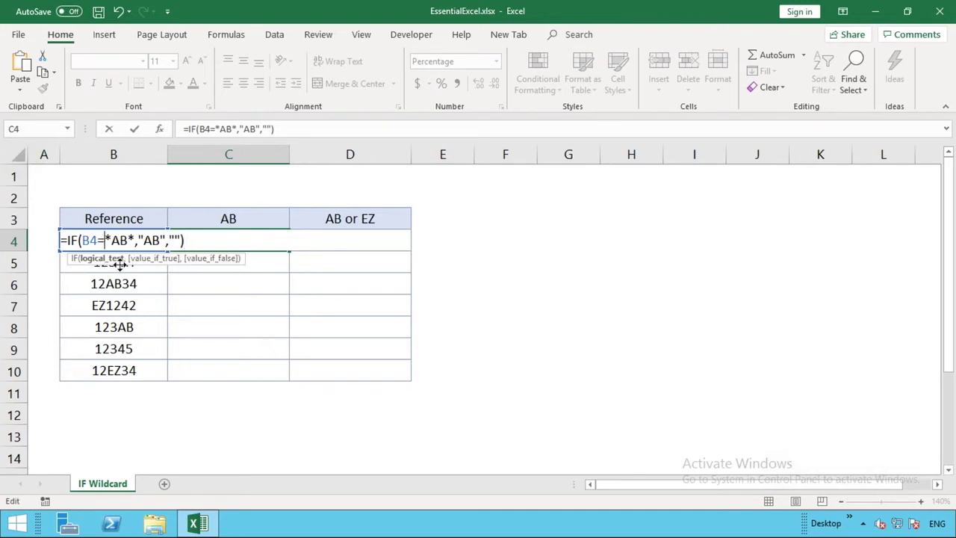
{"action": "type", "text": "\""}
{"action": "left_click", "coordinate": [141, 244]}
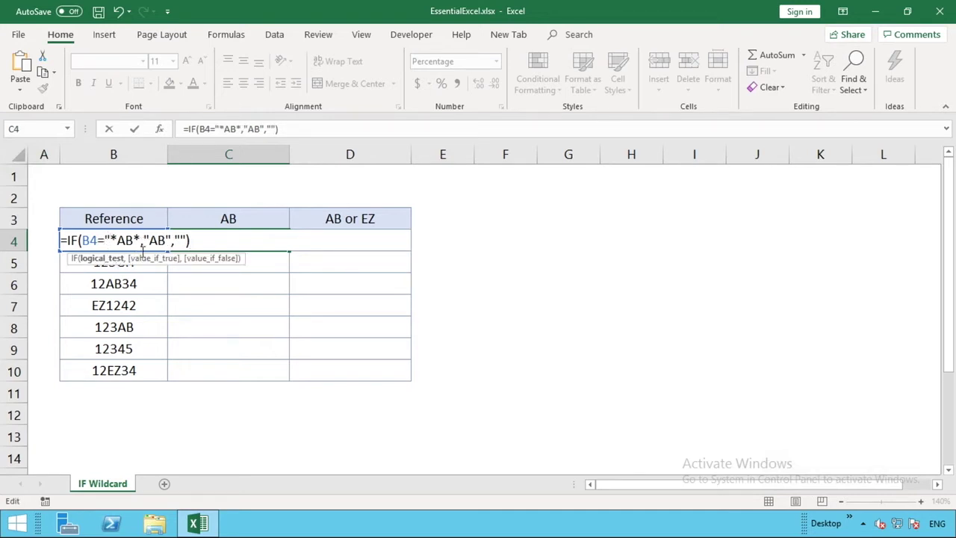
{"action": "type", "text": "\""}
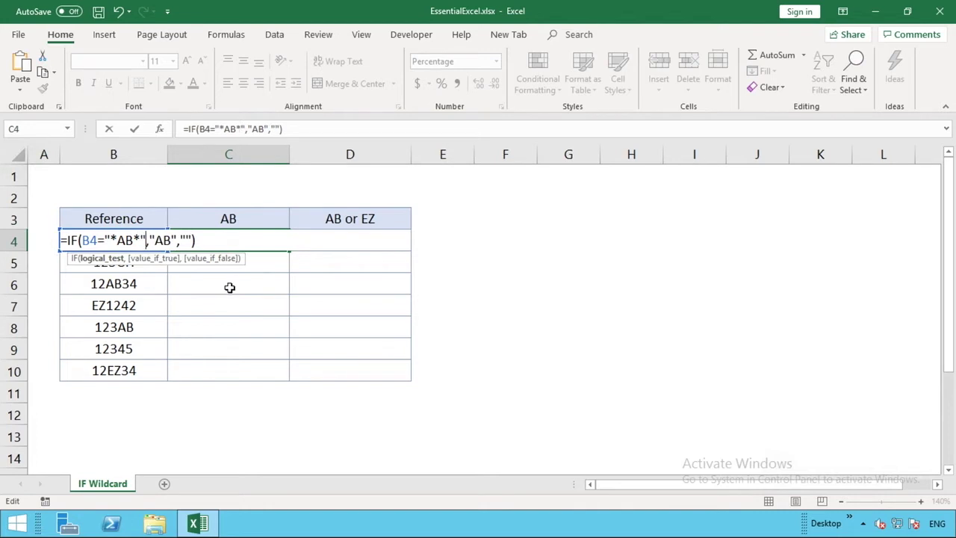
{"action": "key", "text": "Return"}
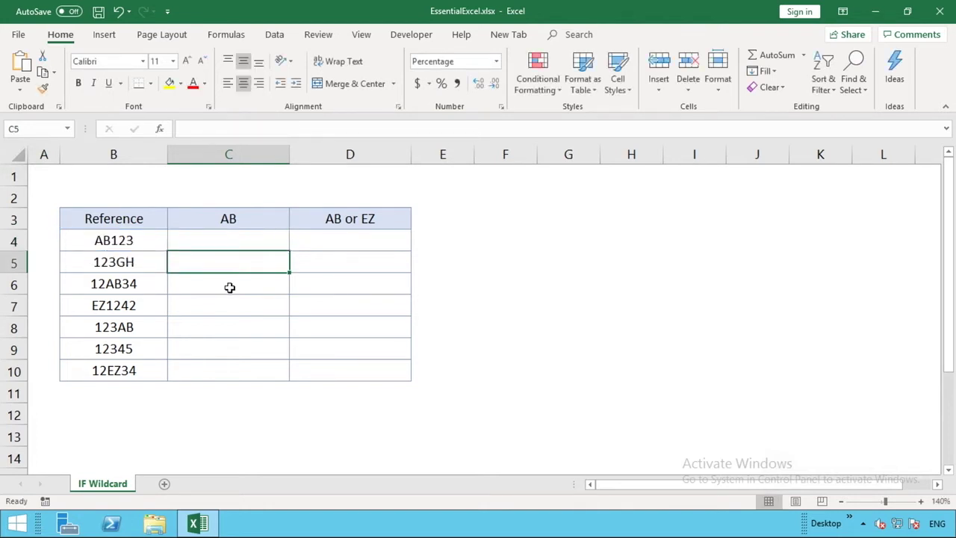
Delete the wildcard IF formula from C4, leaving the cell blank
{"action": "left_click", "coordinate": [228, 247]}
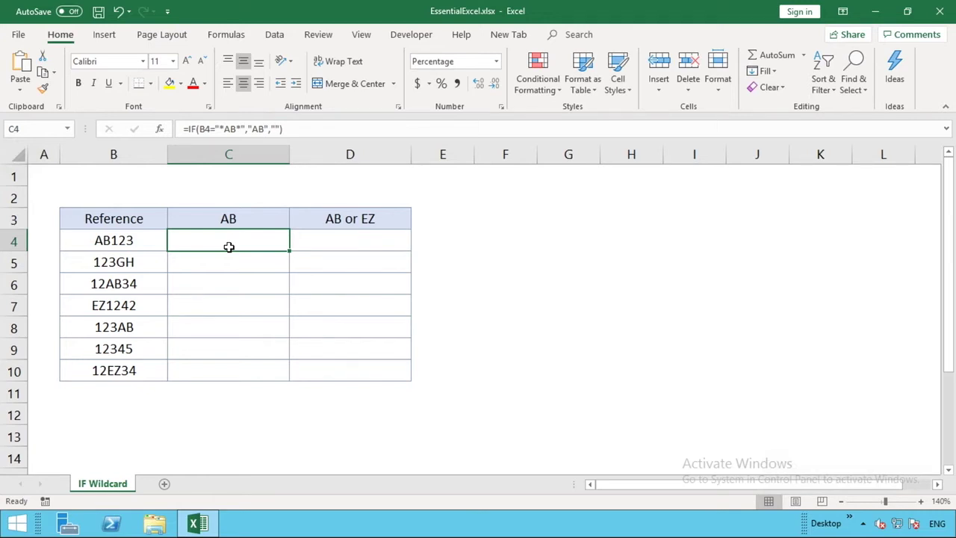
{"action": "key", "text": "BackSpace"}
{"action": "key", "text": "Return"}
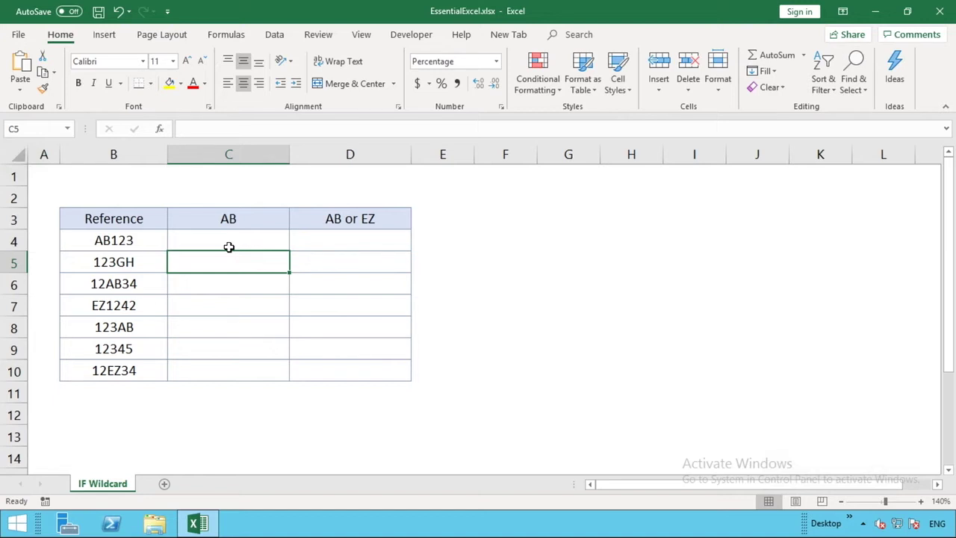
Type =SEARCH($C$3,B4 into E4, using an absolute reference to the AB header
{"action": "left_click", "coordinate": [448, 241]}
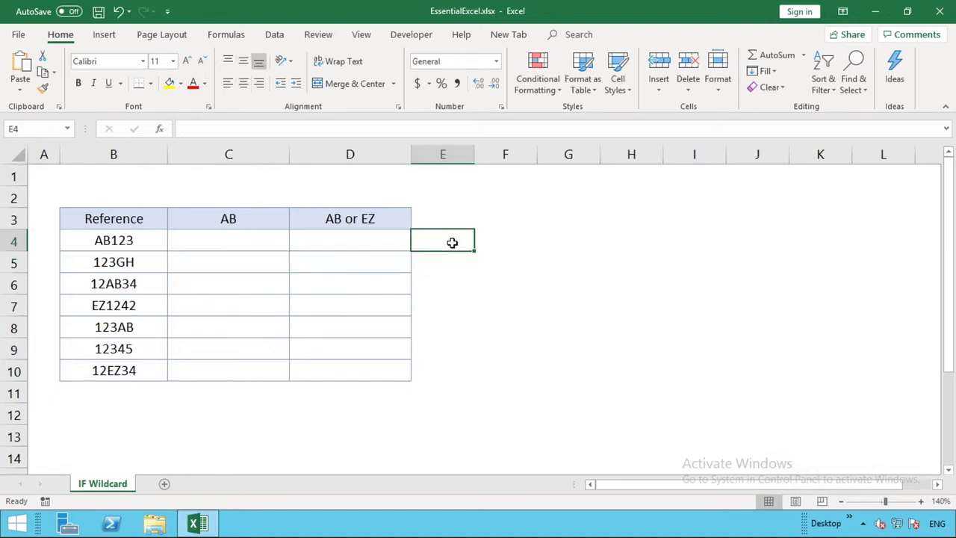
{"action": "type", "text": "="}
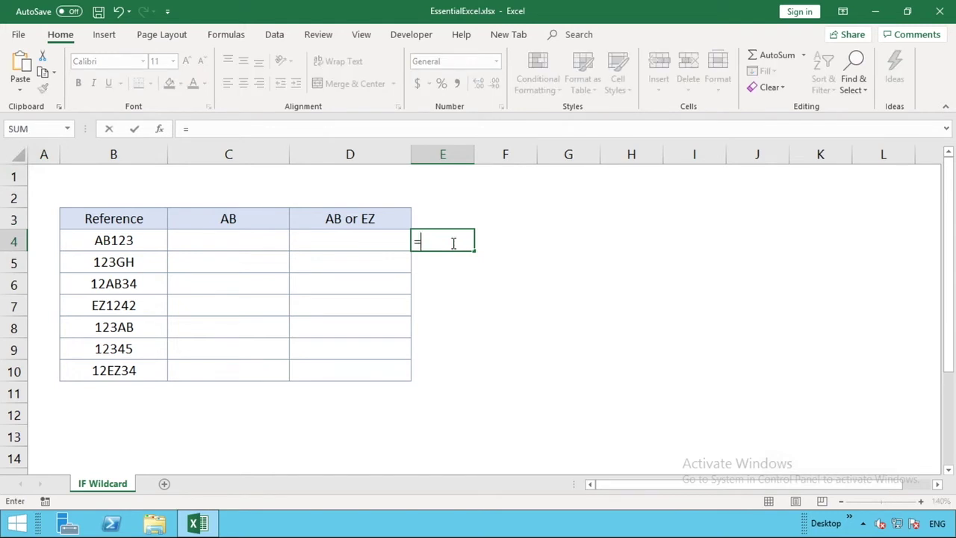
{"action": "type", "text": "SEARCH"}
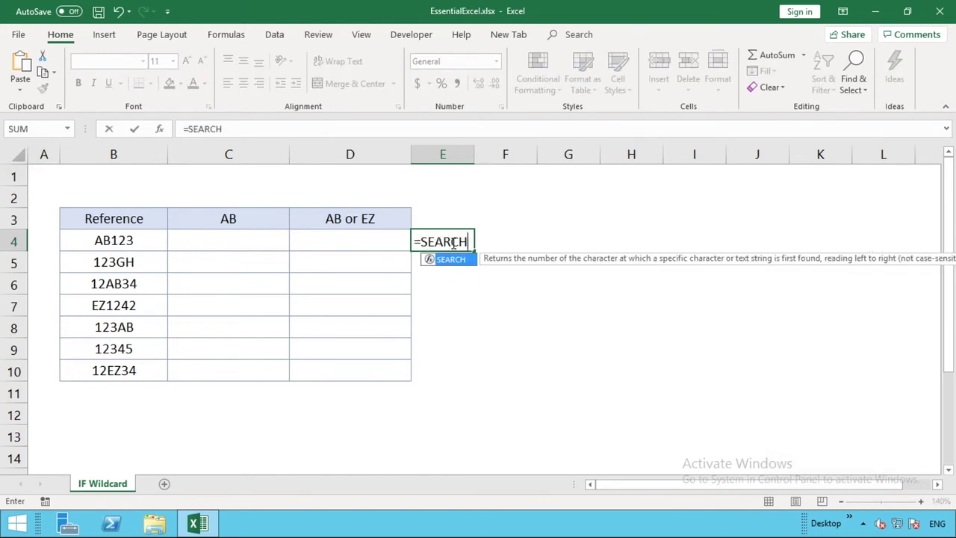
{"action": "type", "text": "("}
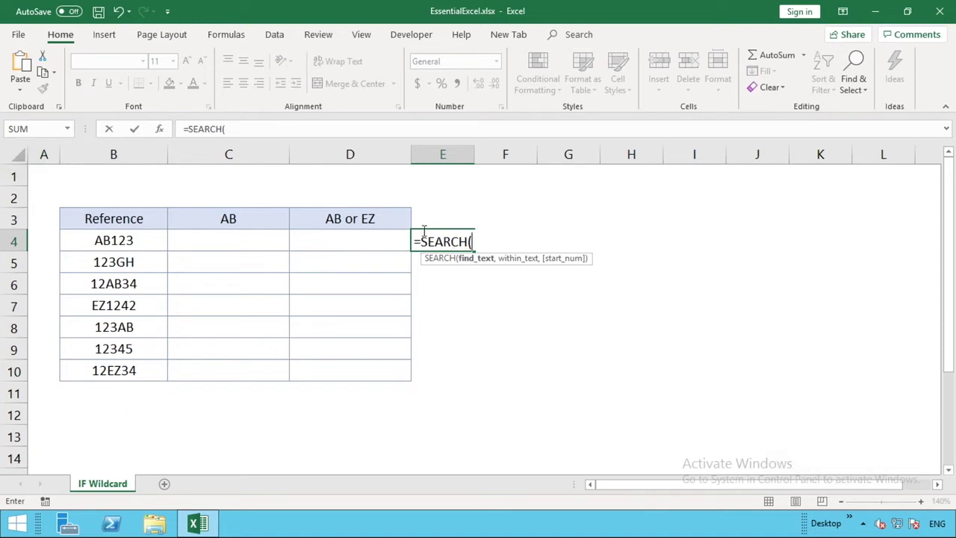
{"action": "left_click", "coordinate": [266, 218]}
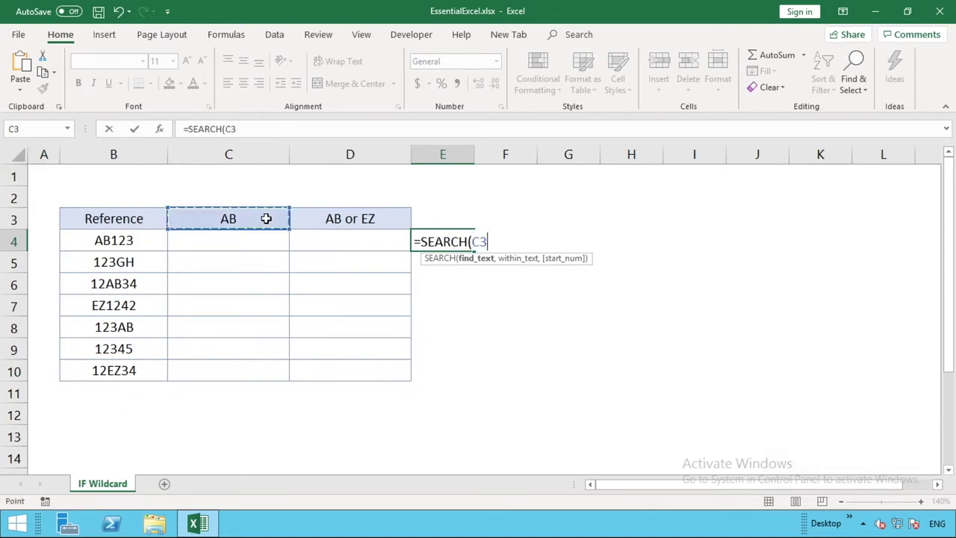
{"action": "left_click", "coordinate": [227, 129]}
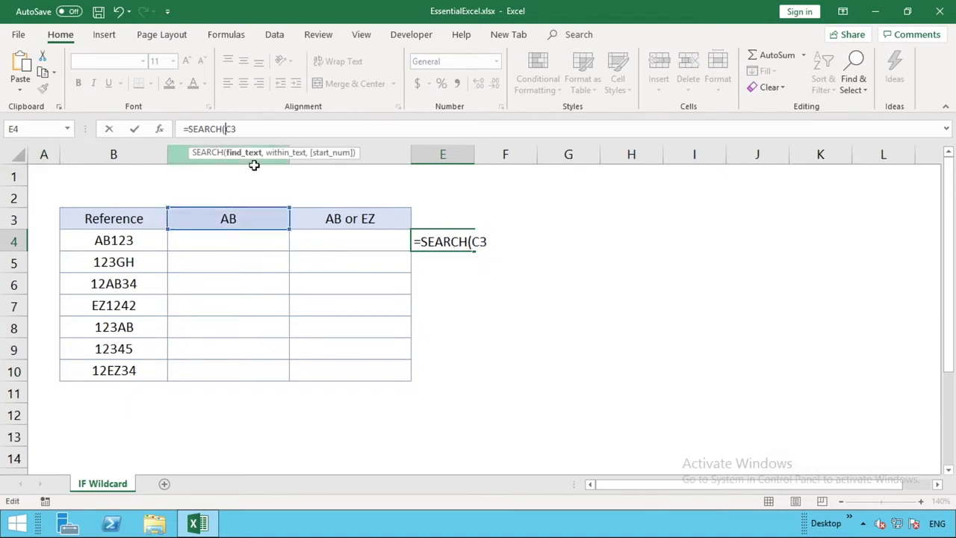
{"action": "type", "text": "$C"}
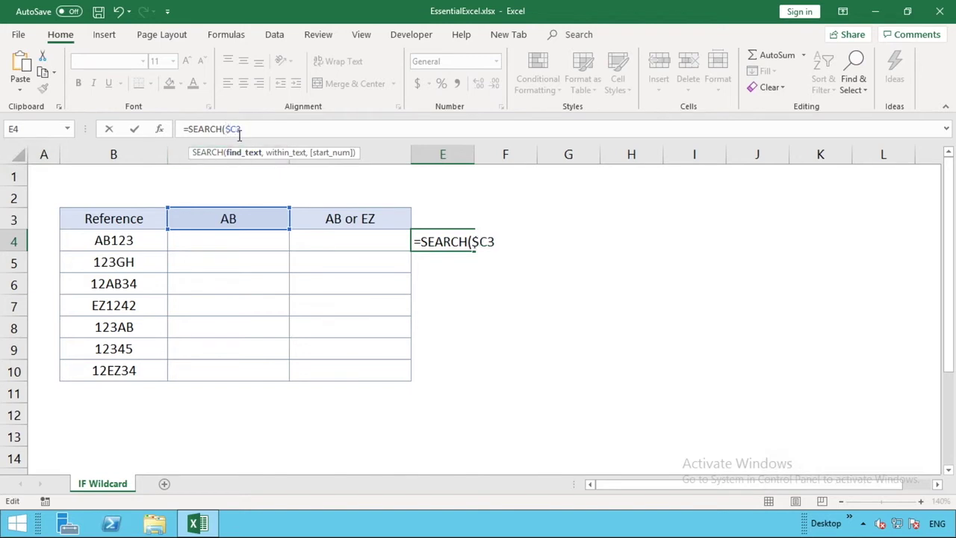
{"action": "type", "text": "$3"}
{"action": "type", "text": ","}
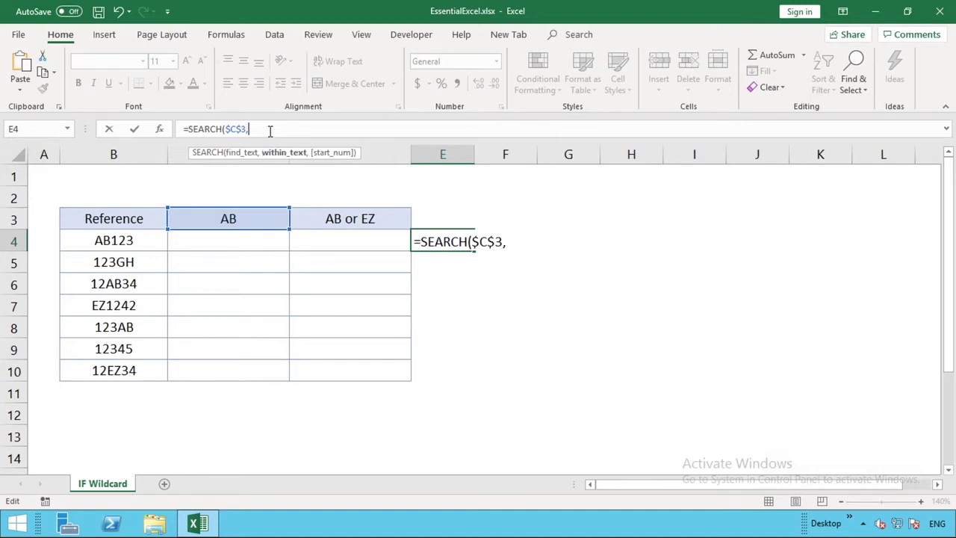
{"action": "left_click", "coordinate": [124, 239]}
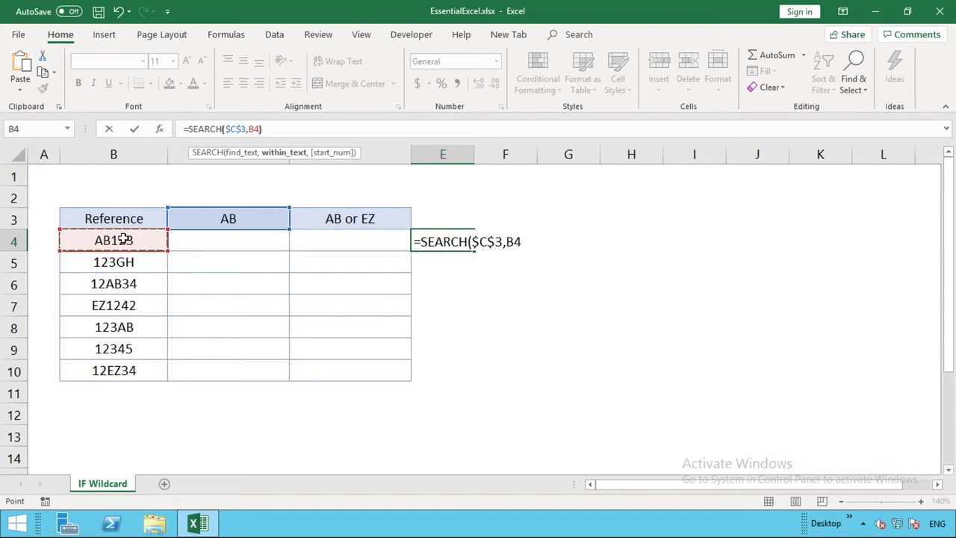
Commit E4's SEARCH formula, then change B4 to 123AB so it returns 4
{"action": "type", "text": ")"}
{"action": "key", "text": "Return"}
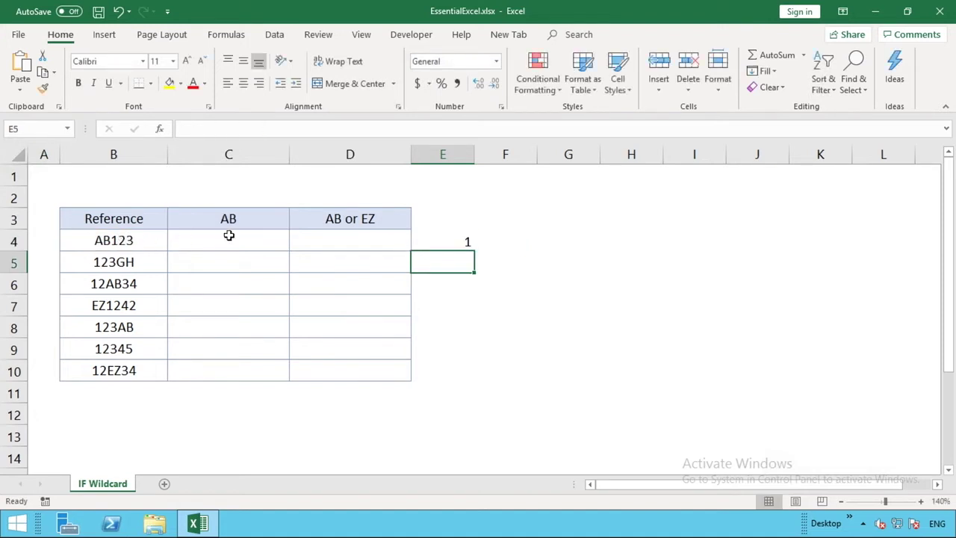
{"action": "left_click", "coordinate": [125, 244]}
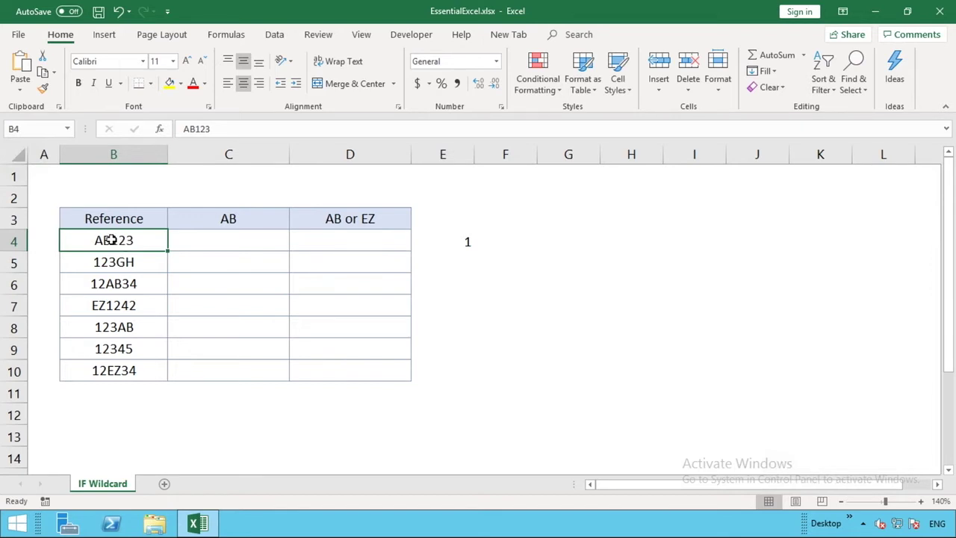
{"action": "double_click", "coordinate": [111, 241]}
{"action": "key", "text": "BackSpace"}
{"action": "key", "text": "BackSpace"}
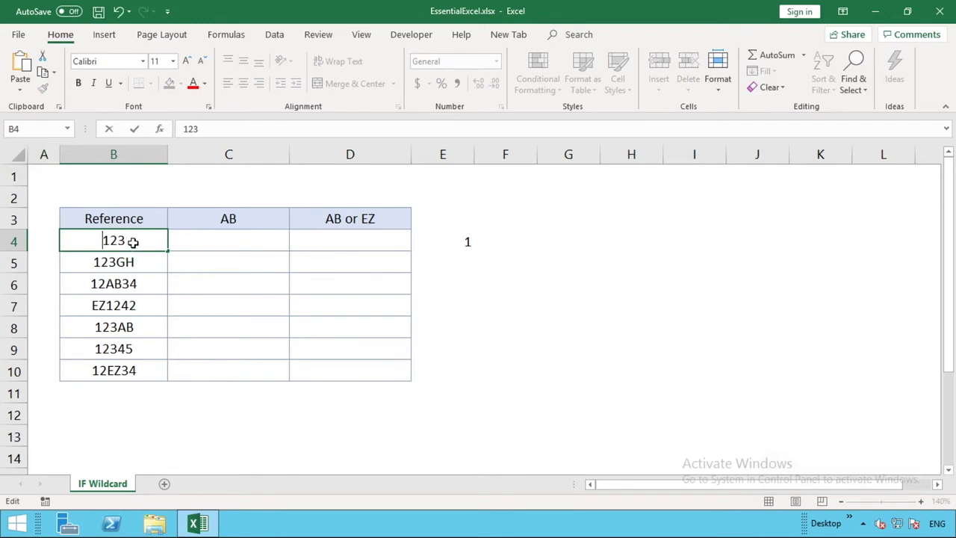
{"action": "left_click", "coordinate": [134, 241]}
{"action": "type", "text": "AB"}
{"action": "key", "text": "Return"}
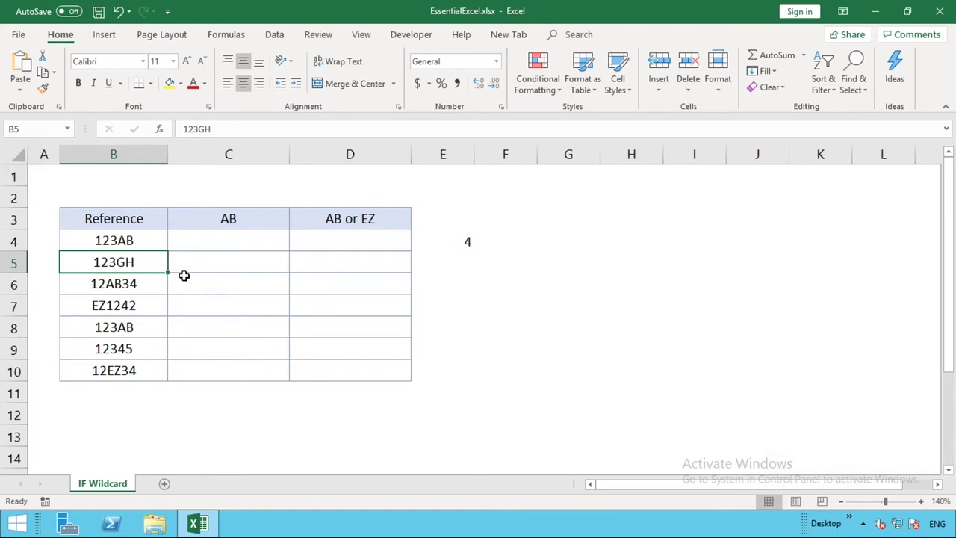
Change B4 to 123 so E4's SEARCH returns #VALUE!
{"action": "double_click", "coordinate": [137, 240]}
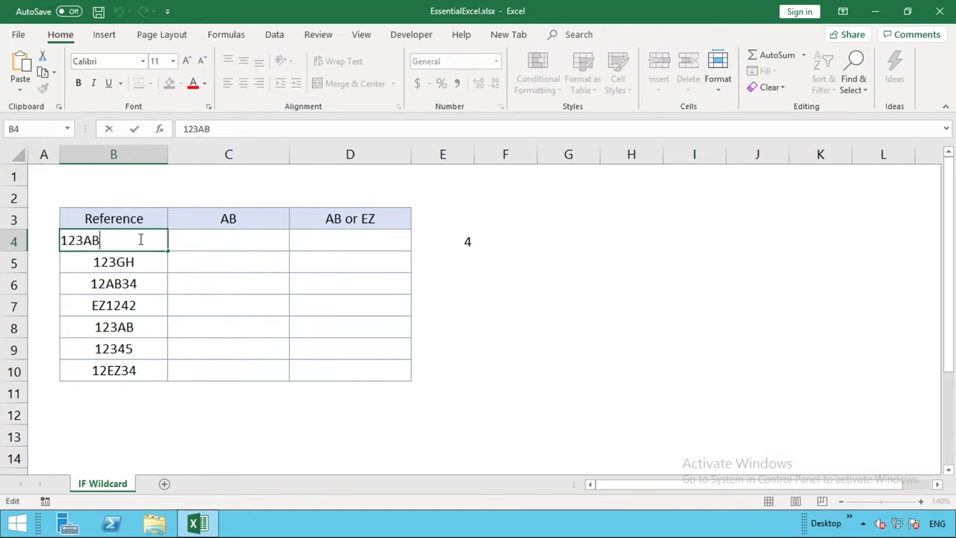
{"action": "key", "text": "BackSpace"}
{"action": "key", "text": "BackSpace"}
{"action": "key", "text": "Return"}
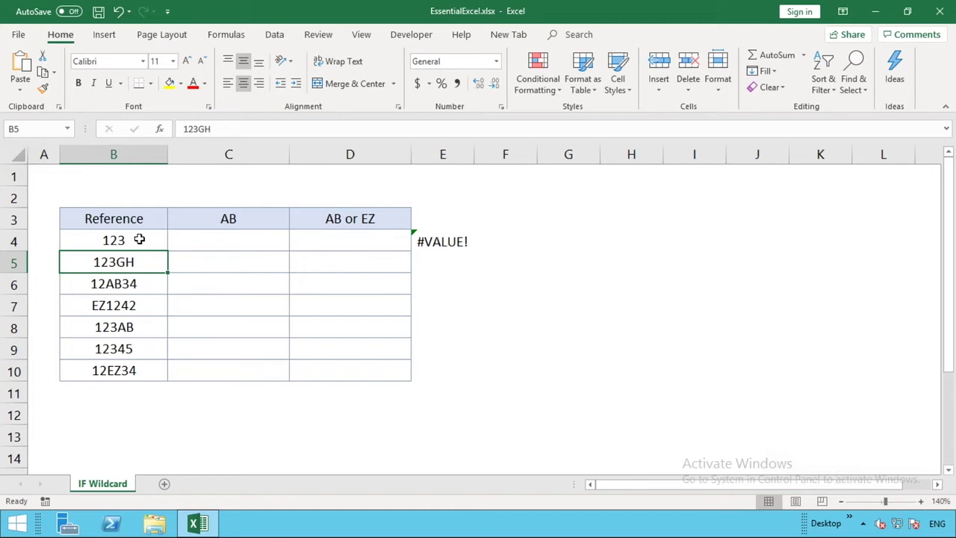
Place the cursor in E4's formula right after the = sign
{"action": "left_click", "coordinate": [446, 242]}
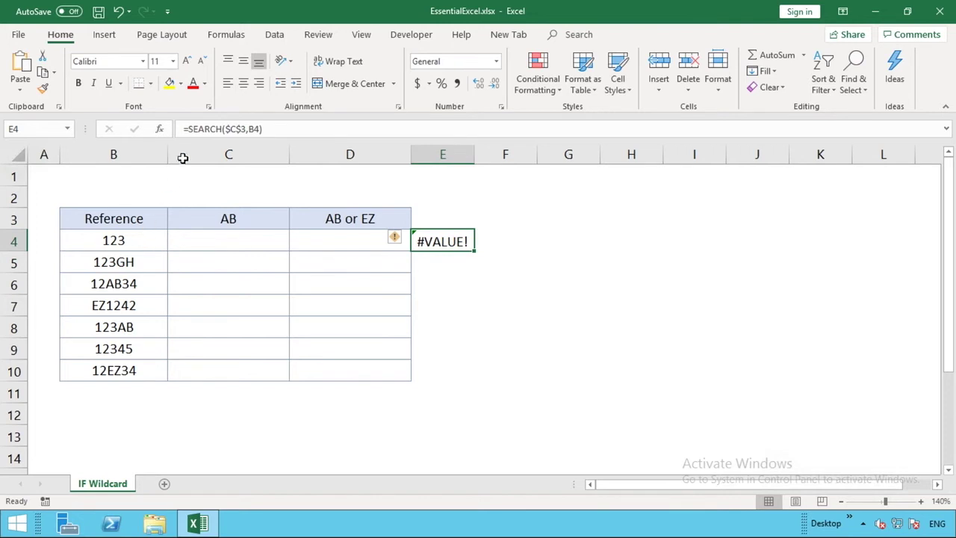
{"action": "left_click", "coordinate": [188, 129]}
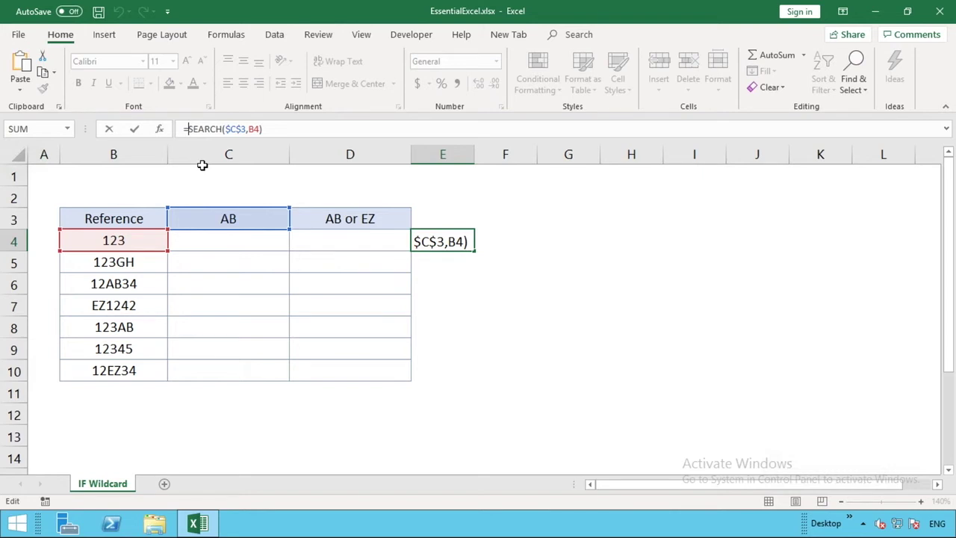
Make E4 read =ISNUMBER(SEARCH($C$3,B4)), so it now returns FALSE
{"action": "type", "text": "I"}
{"action": "type", "text": "SNUMBER"}
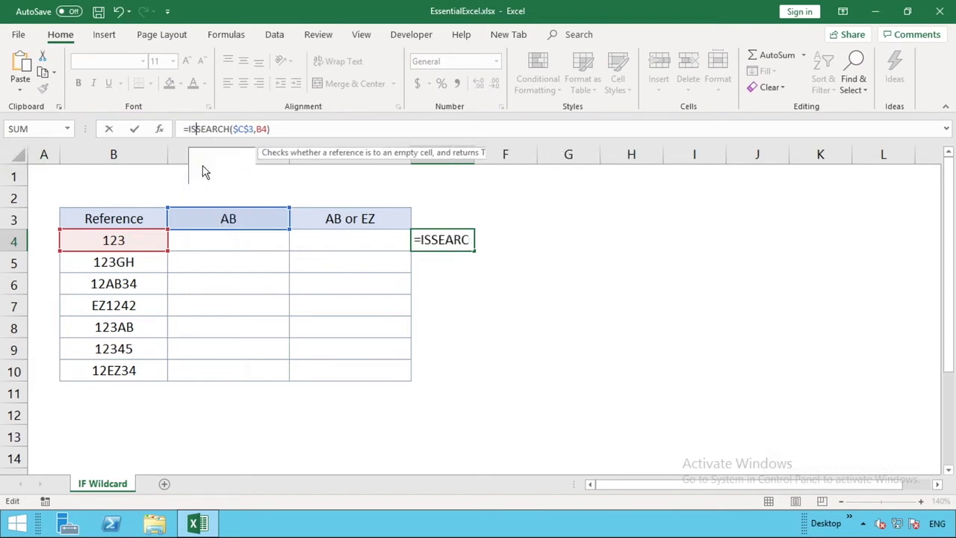
{"action": "type", "text": "("}
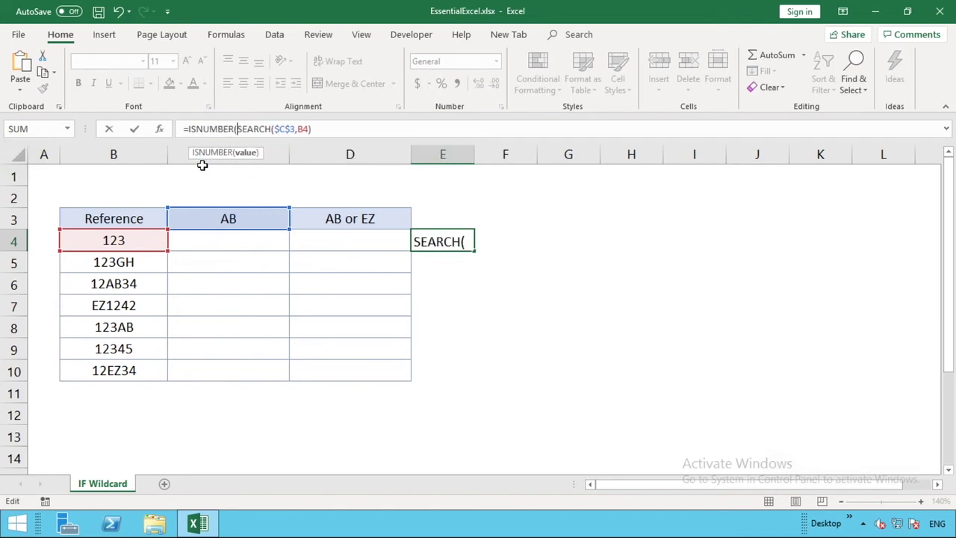
{"action": "left_click", "coordinate": [342, 132]}
{"action": "type", "text": ")"}
{"action": "key", "text": "Return"}
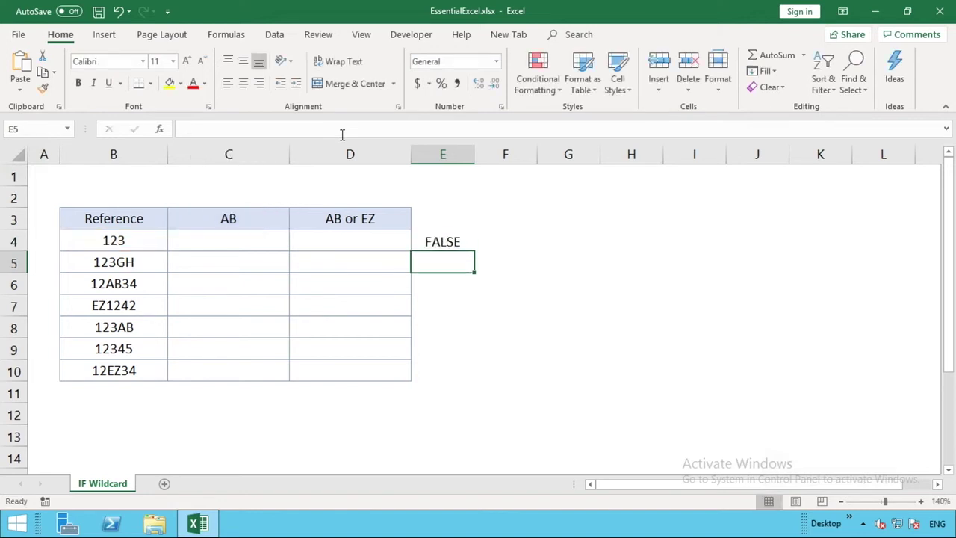
{"action": "key", "text": "Up"}
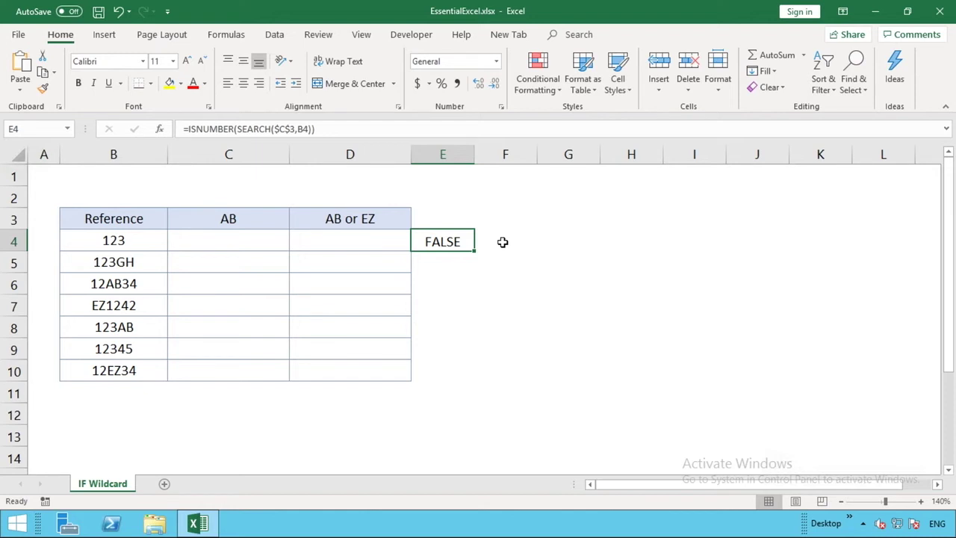
Copy the ISNUMBER(SEARCH($C$3,B4)) text from E4's formula, leaving E4 unchanged
{"action": "left_click", "coordinate": [331, 128]}
{"action": "left_click_drag", "start_coordinate": [330, 129], "coordinate": [274, 128]}
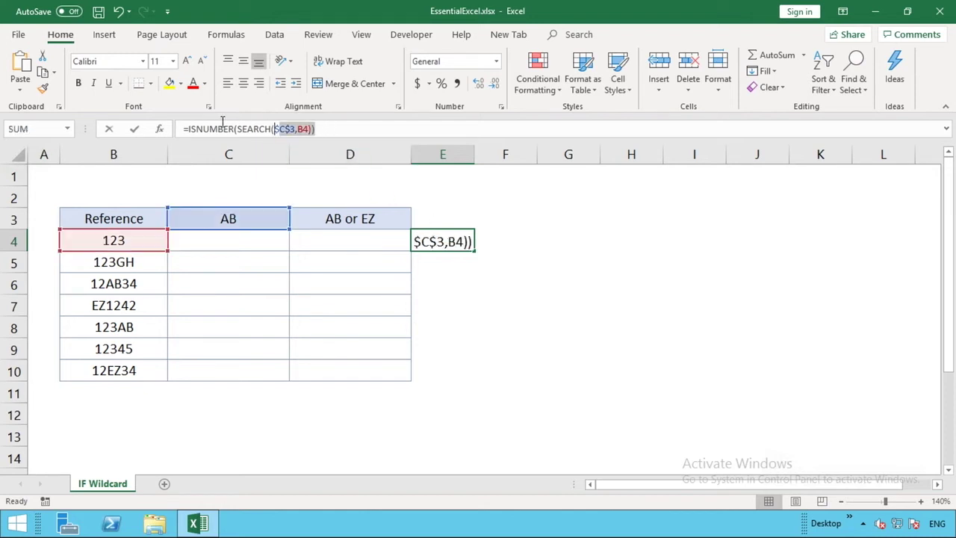
{"action": "left_click_drag", "start_coordinate": [215, 122], "coordinate": [177, 127]}
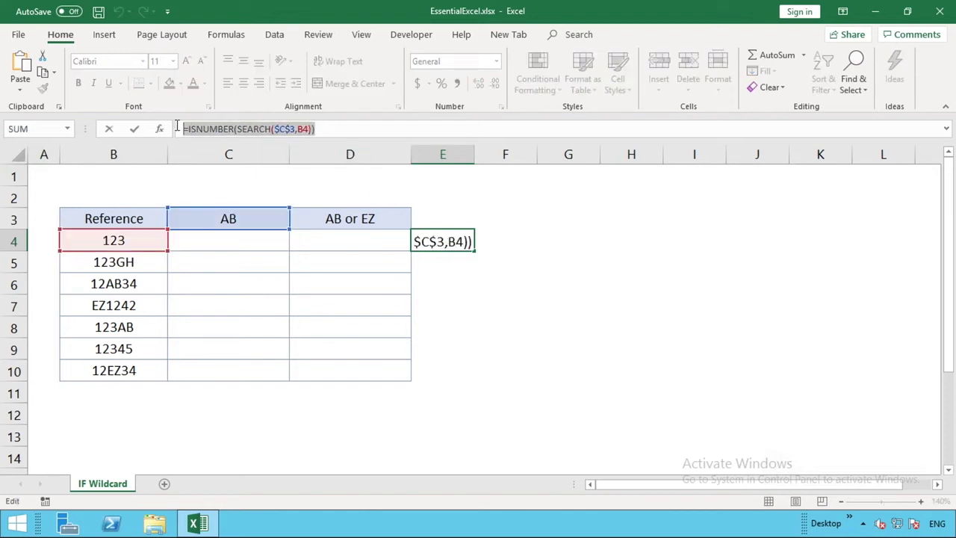
{"action": "key", "text": "super+c"}
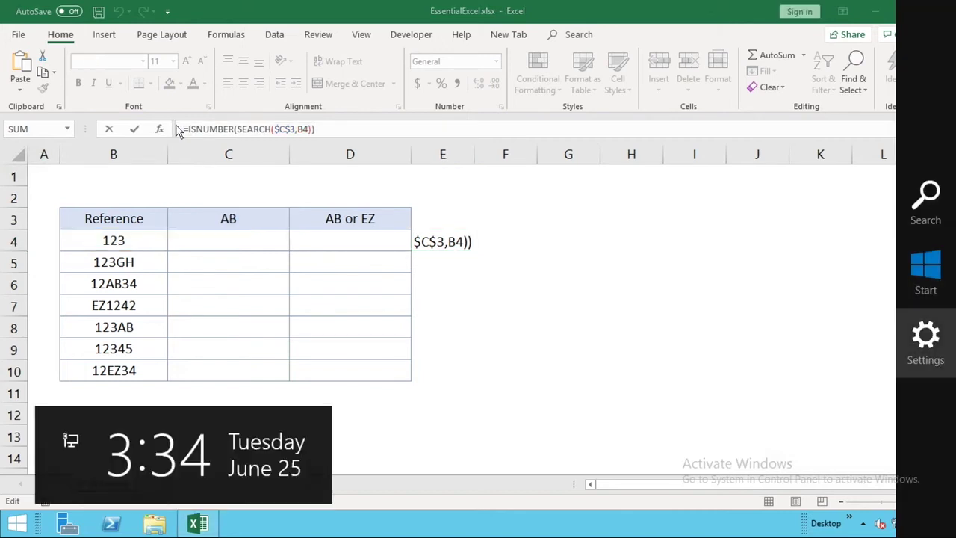
{"action": "key", "text": "Escape"}
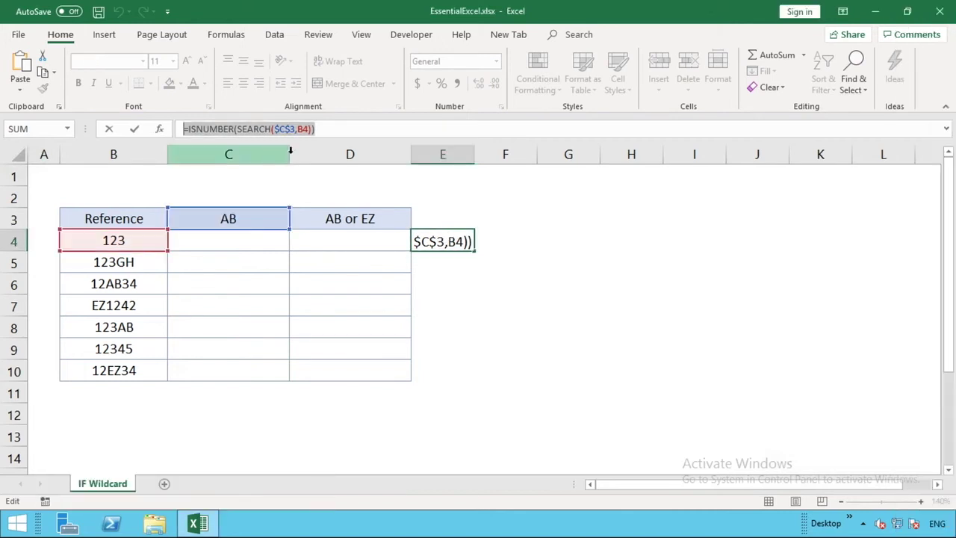
{"action": "left_click_drag", "start_coordinate": [326, 131], "coordinate": [189, 129]}
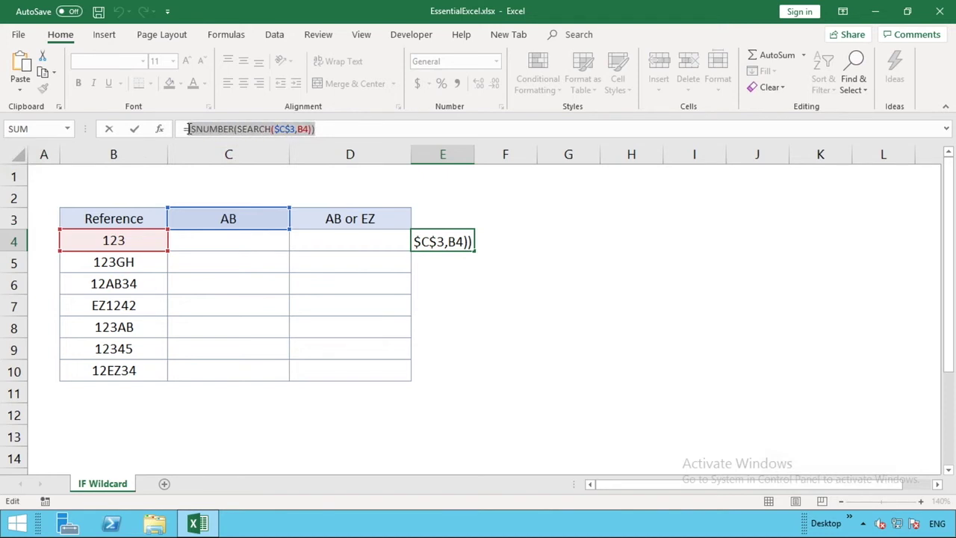
{"action": "right_click", "coordinate": [201, 128]}
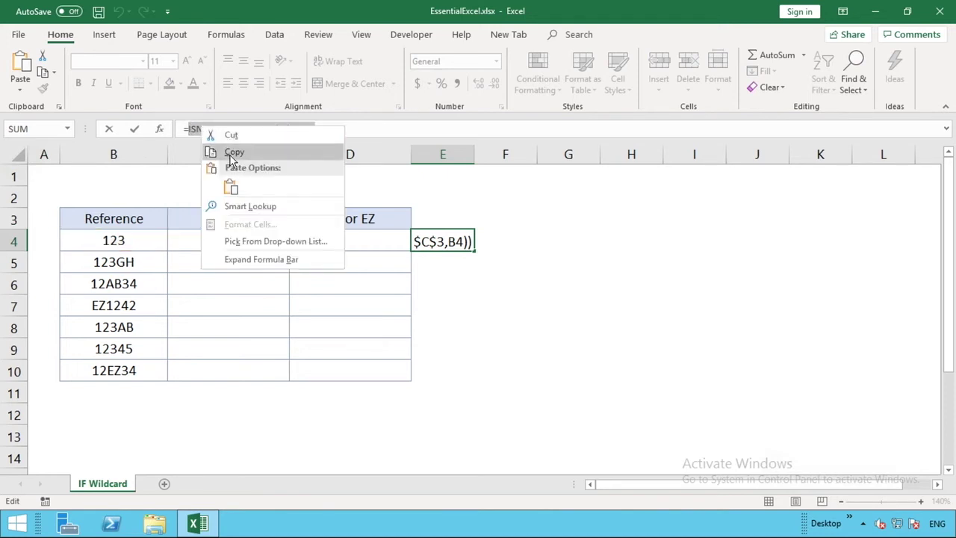
{"action": "left_click", "coordinate": [229, 149]}
{"action": "key", "text": "Return"}
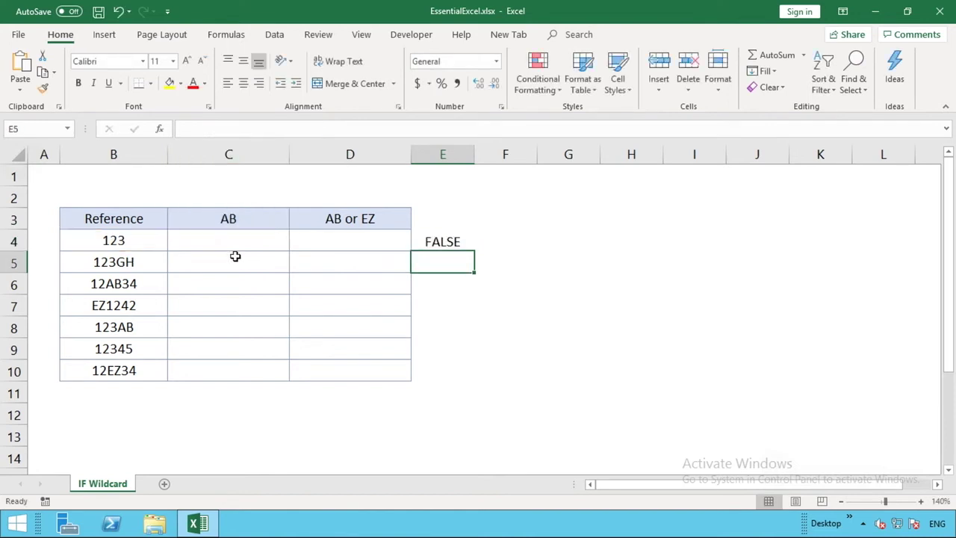
Enter =IF(ISNUMBER(SEARCH($C$3,B4)),"AB","") in C4
{"action": "left_click", "coordinate": [228, 241]}
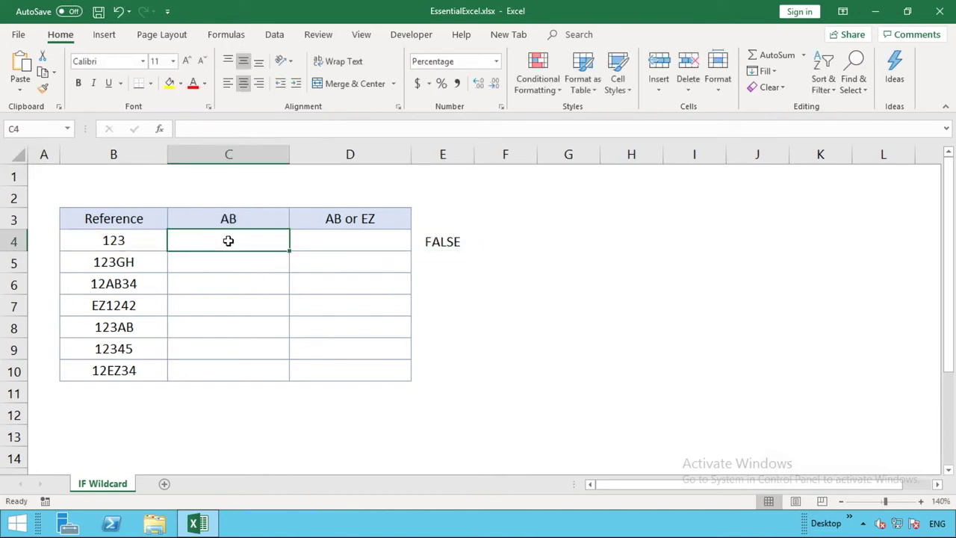
{"action": "type", "text": "="}
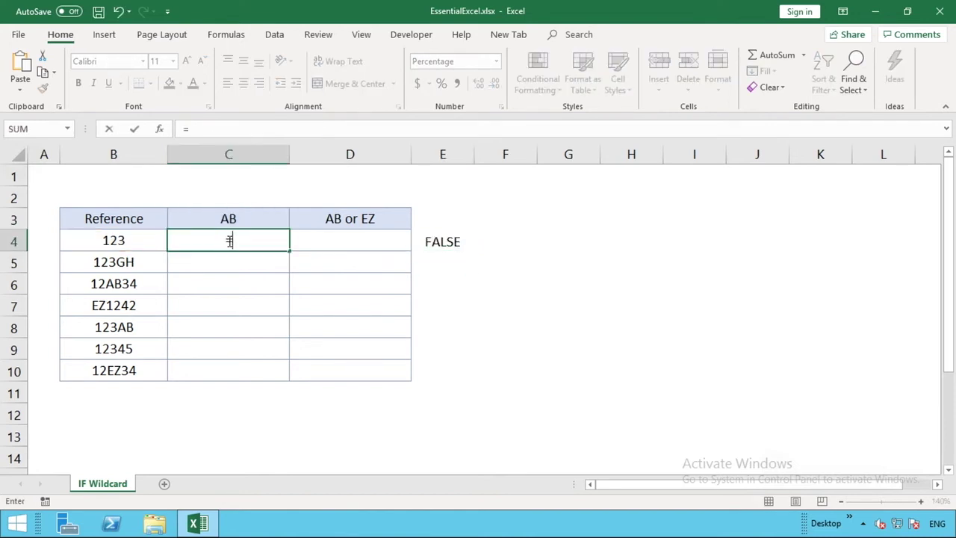
{"action": "type", "text": "IF("}
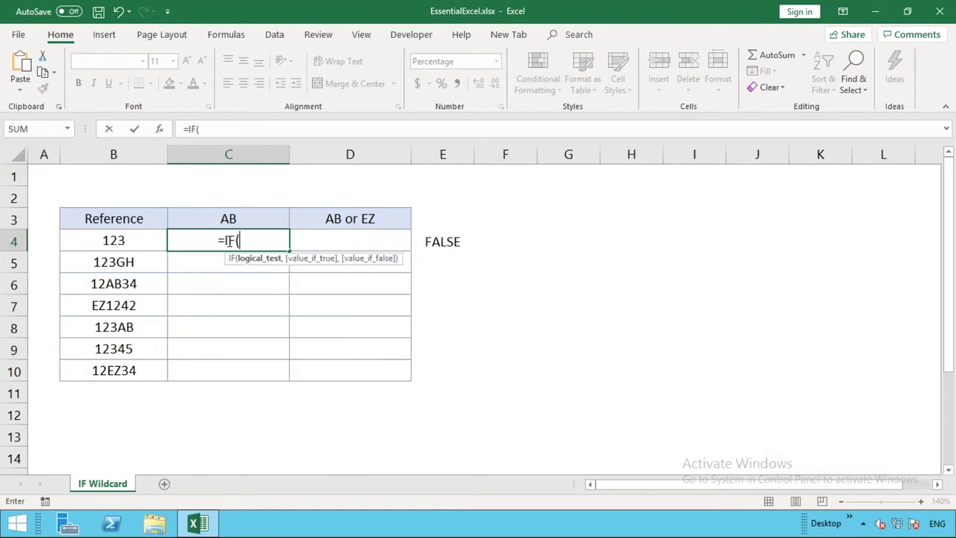
{"action": "right_click", "coordinate": [268, 238]}
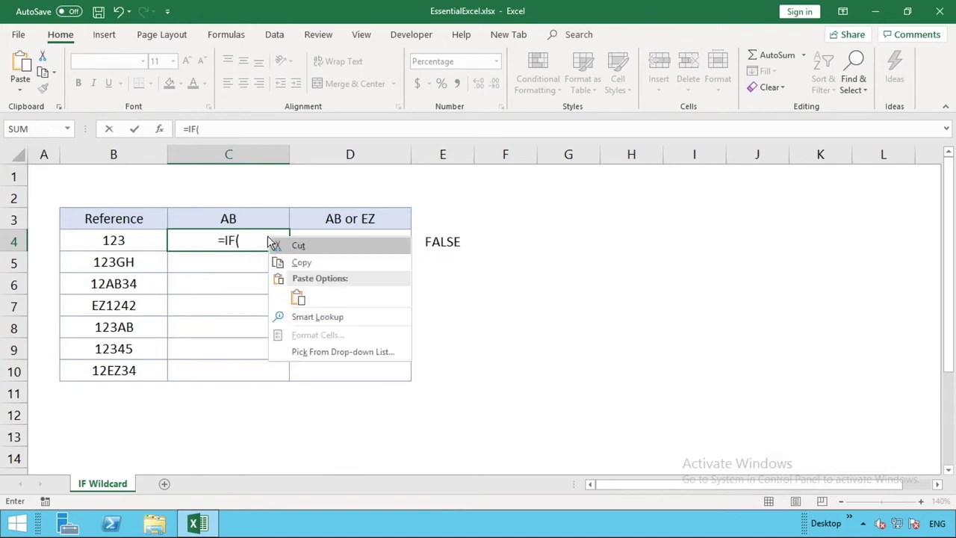
{"action": "key", "text": "Escape"}
{"action": "type", "text": "ISNUMBER(SEARCH($C$3,B4))"}
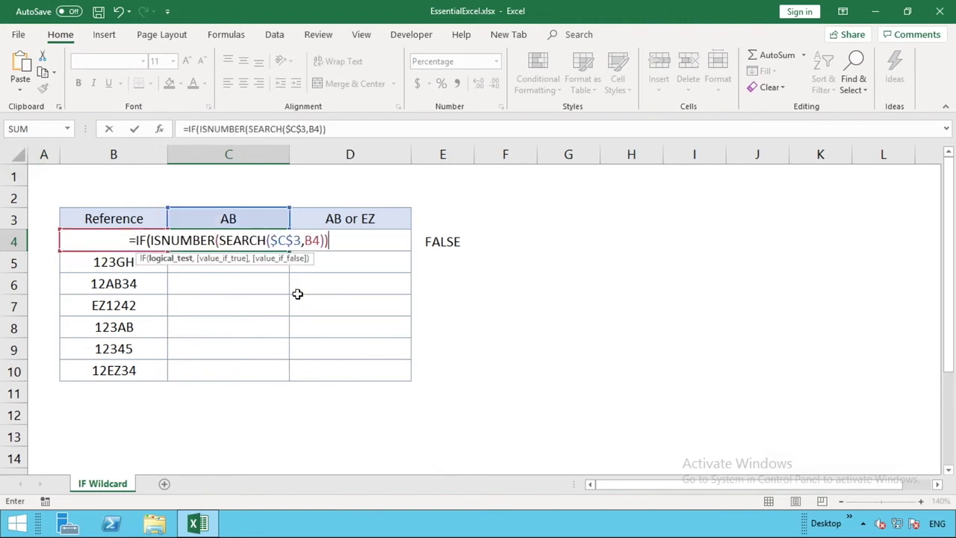
{"action": "type", "text": ","}
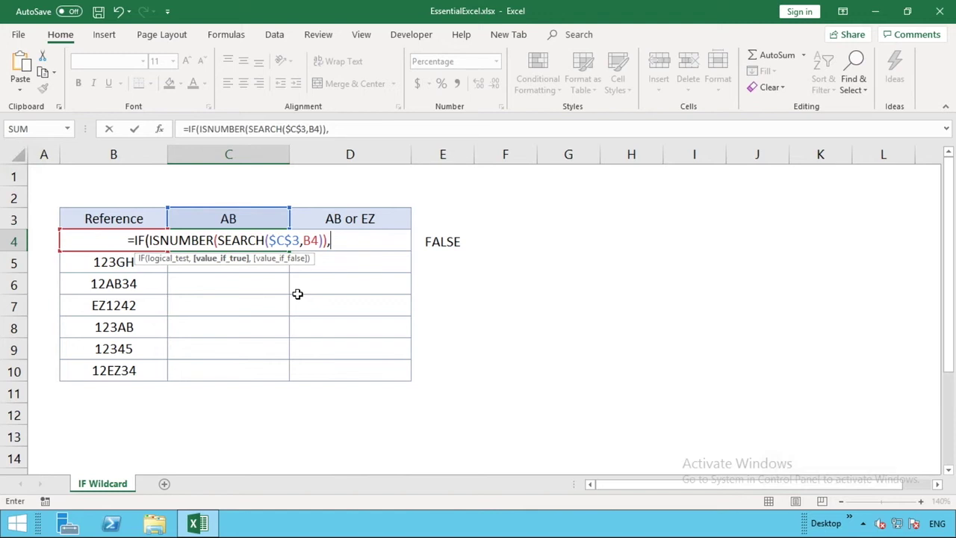
{"action": "type", "text": "\"AB\""}
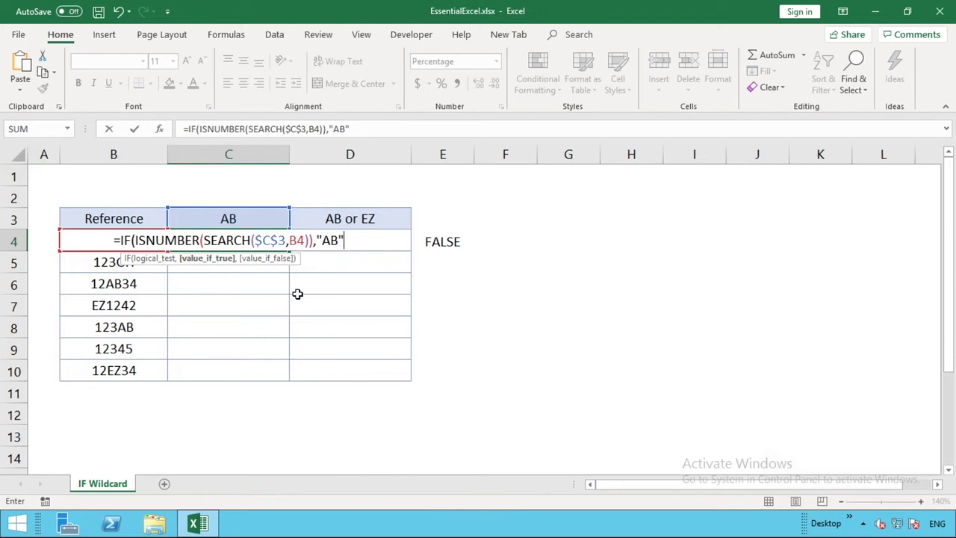
{"action": "type", "text": ","}
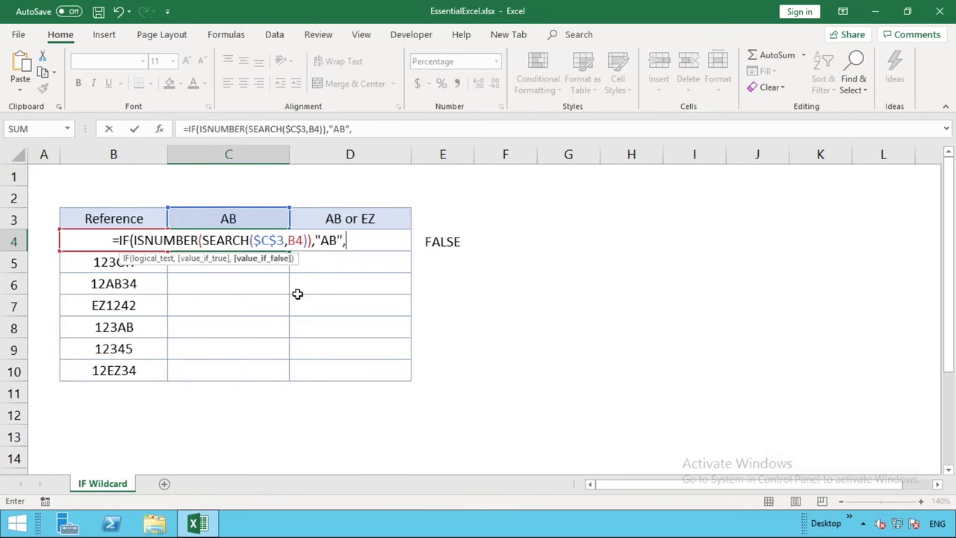
{"action": "type", "text": "\"\""}
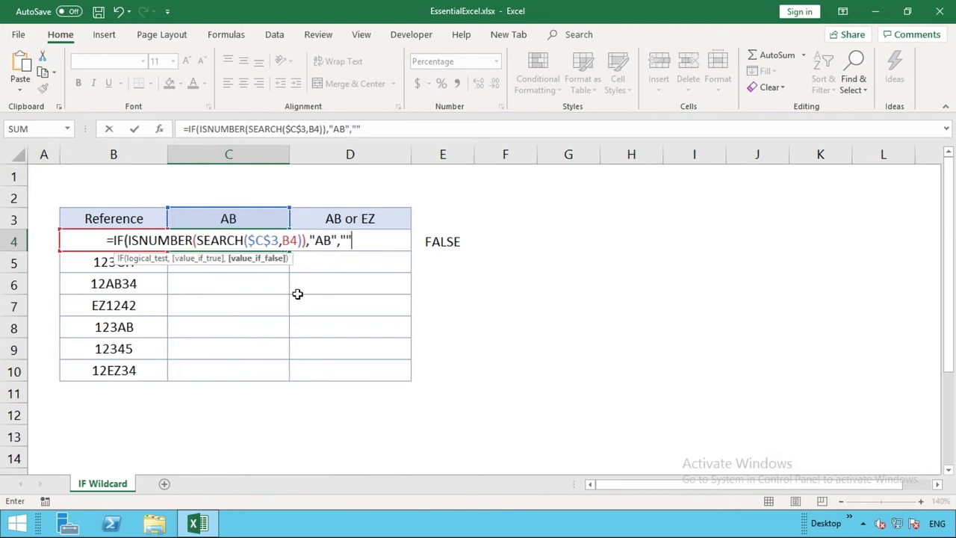
{"action": "type", "text": ")"}
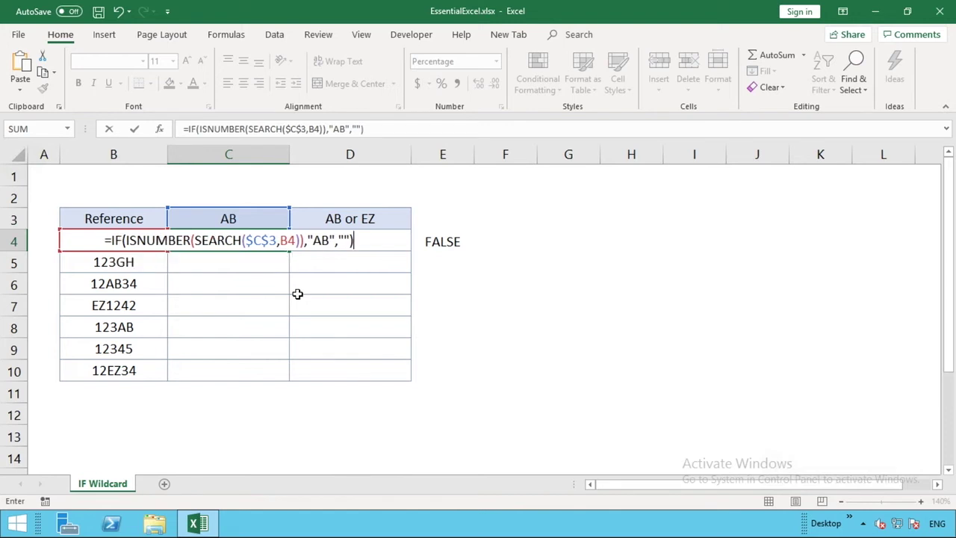
{"action": "key", "text": "Return"}
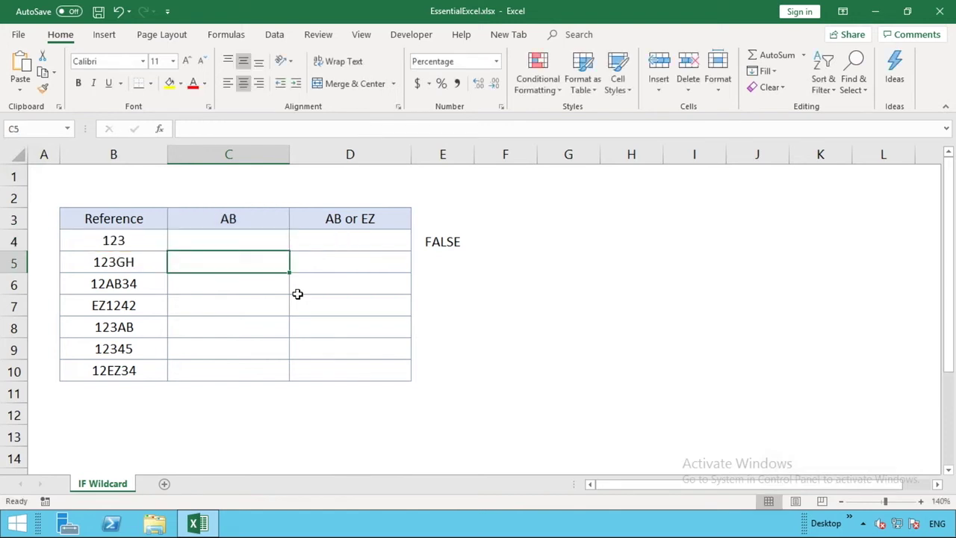
Change B4 back to AB123 so C4 shows AB and E4 shows TRUE
{"action": "left_click", "coordinate": [245, 239]}
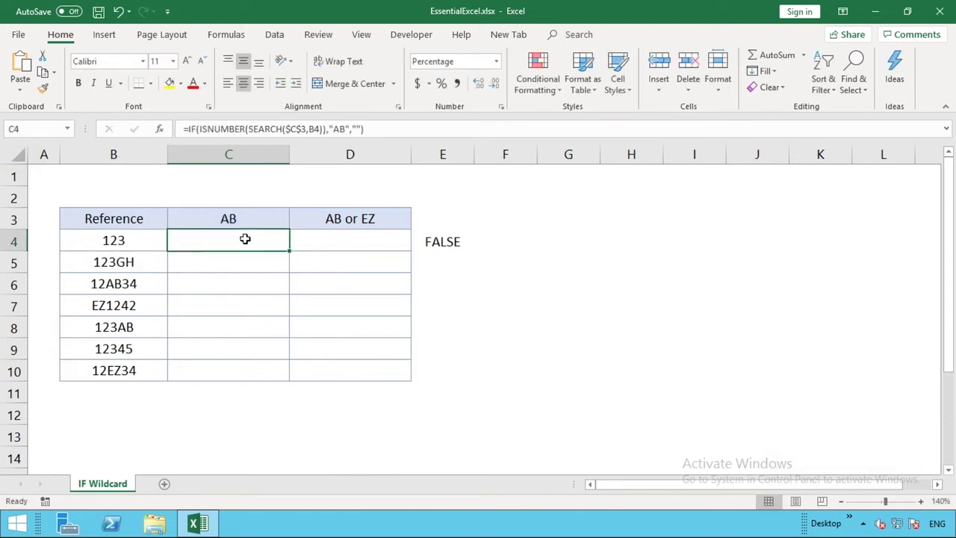
{"action": "double_click", "coordinate": [100, 239]}
{"action": "key", "text": "Left"}
{"action": "key", "text": "Left"}
{"action": "key", "text": "Left"}
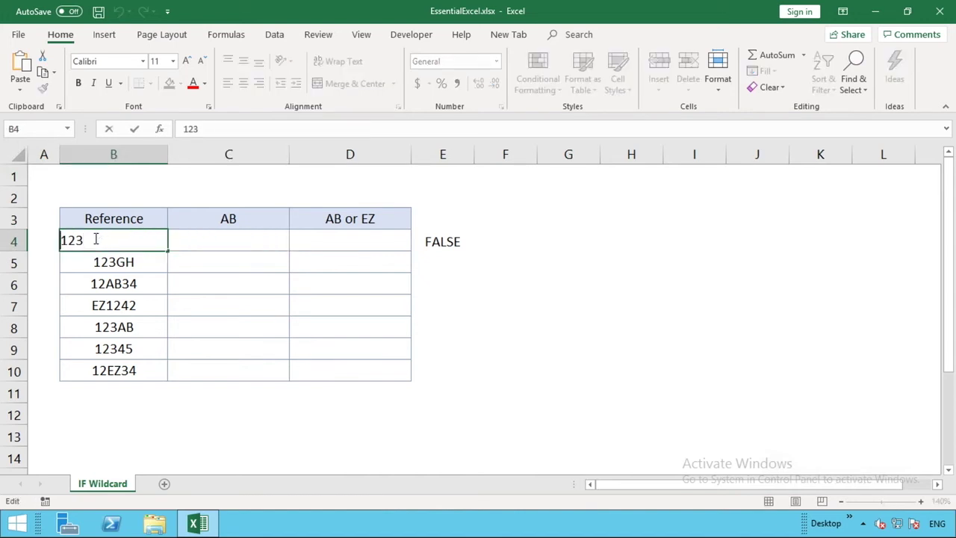
{"action": "type", "text": "AB"}
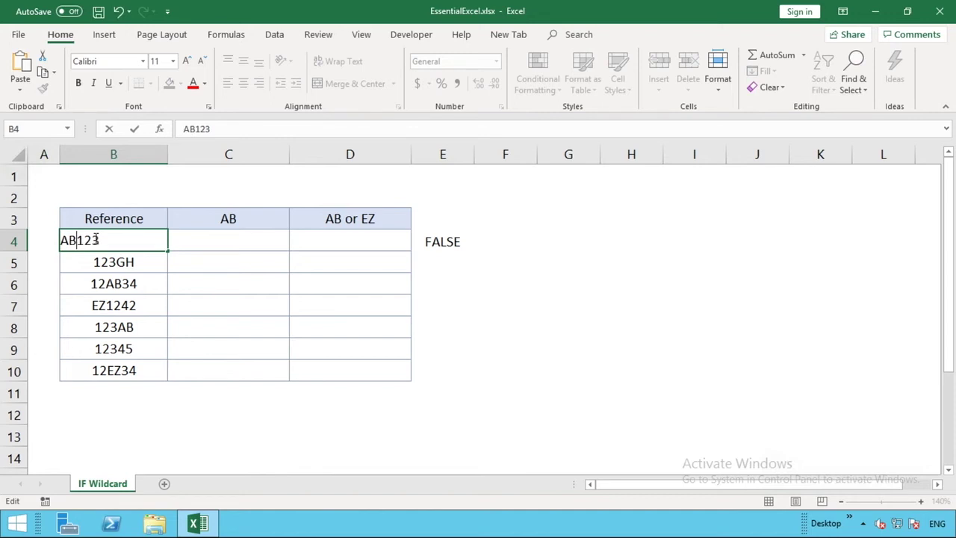
{"action": "key", "text": "Return"}
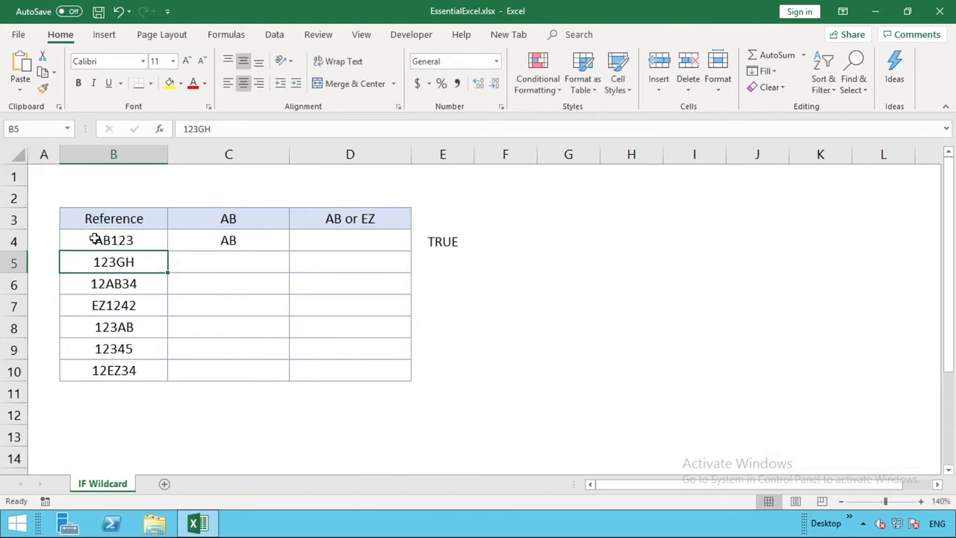
{"action": "left_click", "coordinate": [250, 251]}
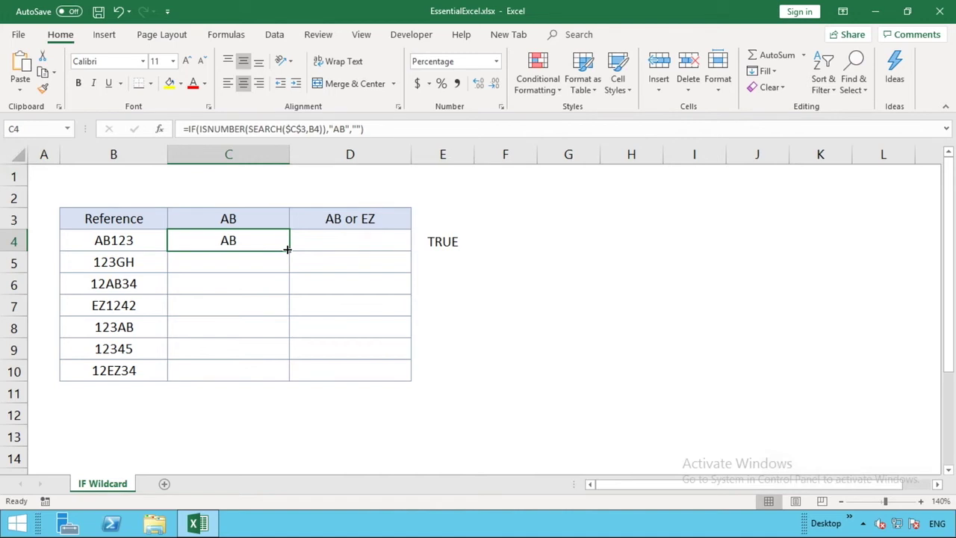
Fill C4's AB formula down to C10 and check the 12AB34 and 123AB rows
{"action": "left_click_drag", "start_coordinate": [288, 250], "coordinate": [272, 380]}
{"action": "left_click", "coordinate": [242, 407]}
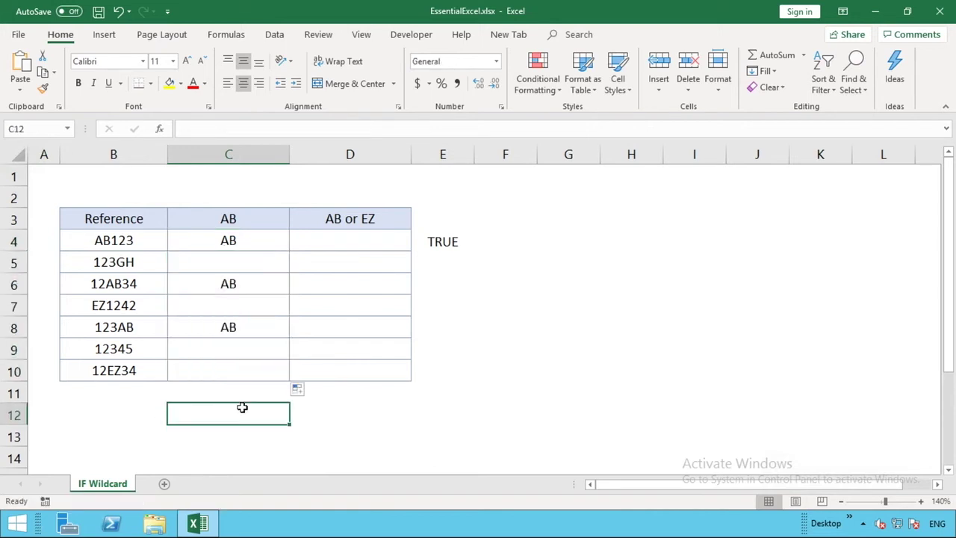
{"action": "key", "text": "Down"}
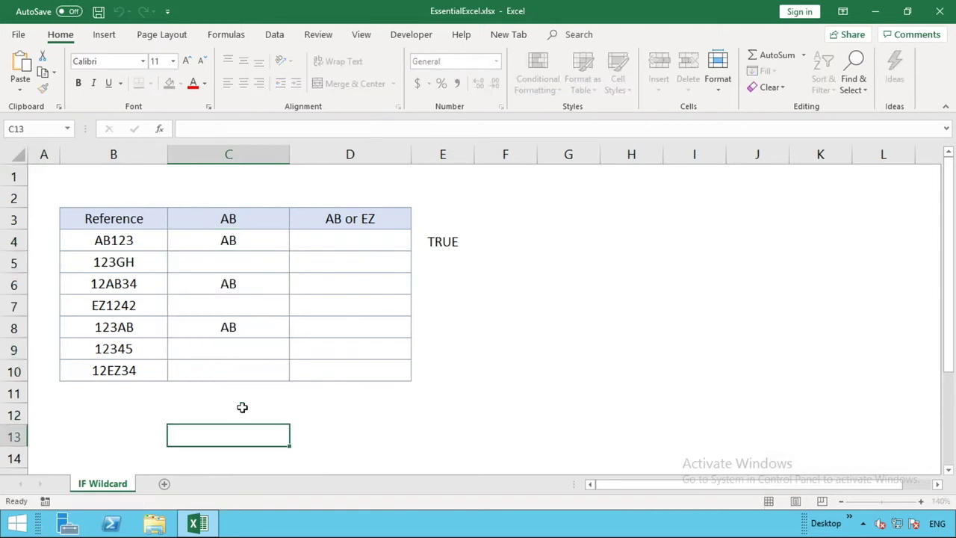
{"action": "left_click", "coordinate": [132, 285]}
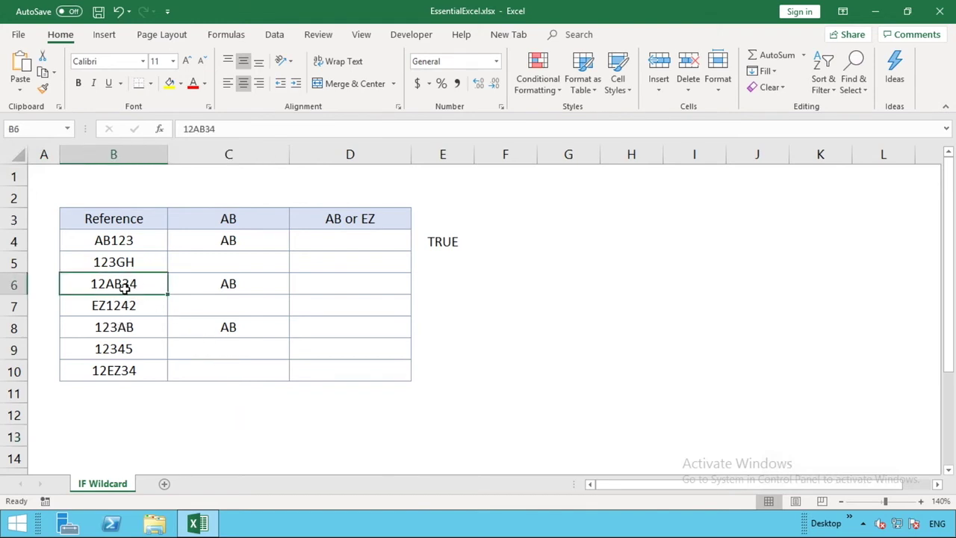
{"action": "left_click", "coordinate": [127, 325]}
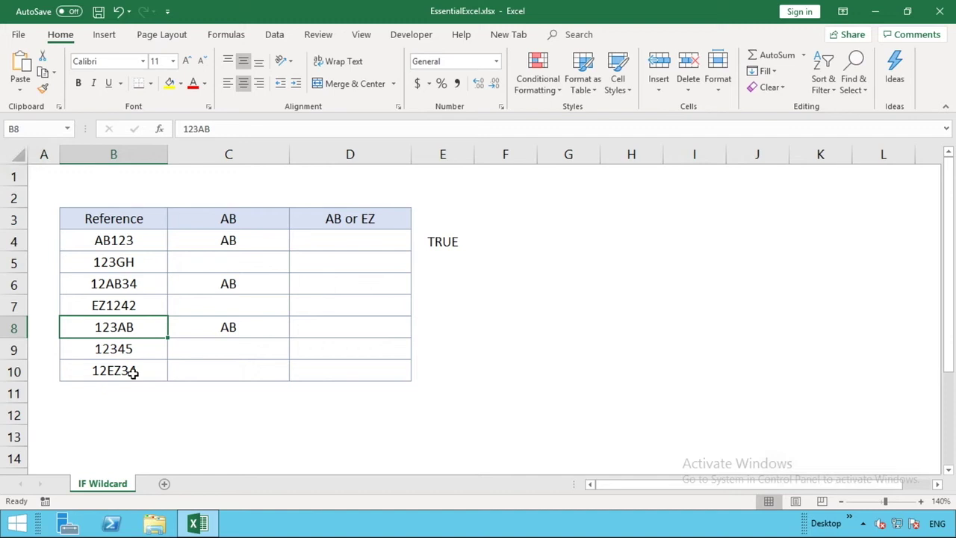
{"action": "left_click", "coordinate": [342, 243]}
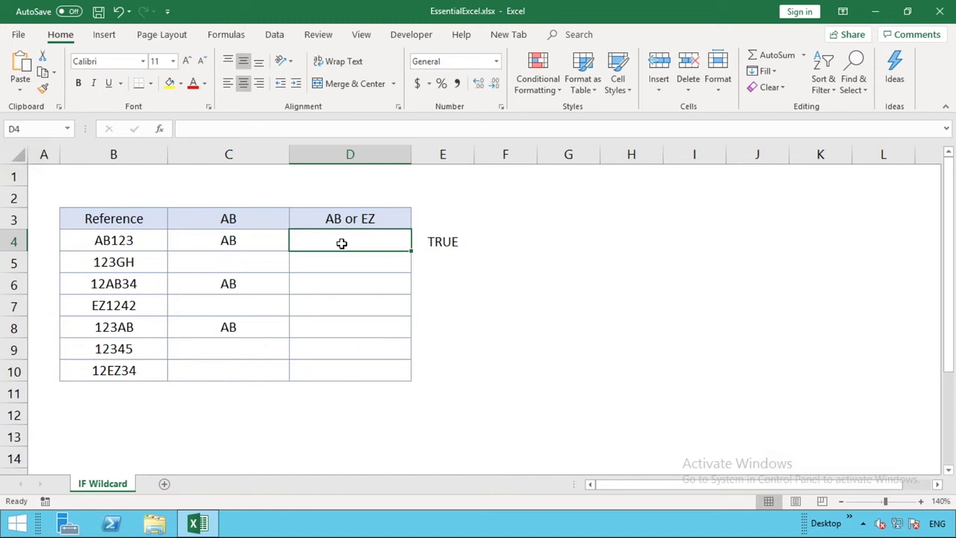
Copy the ISNUMBER(SEARCH($C$3,B4)) test from C4's formula and start =IF(OR( in D4
{"action": "left_click", "coordinate": [261, 239]}
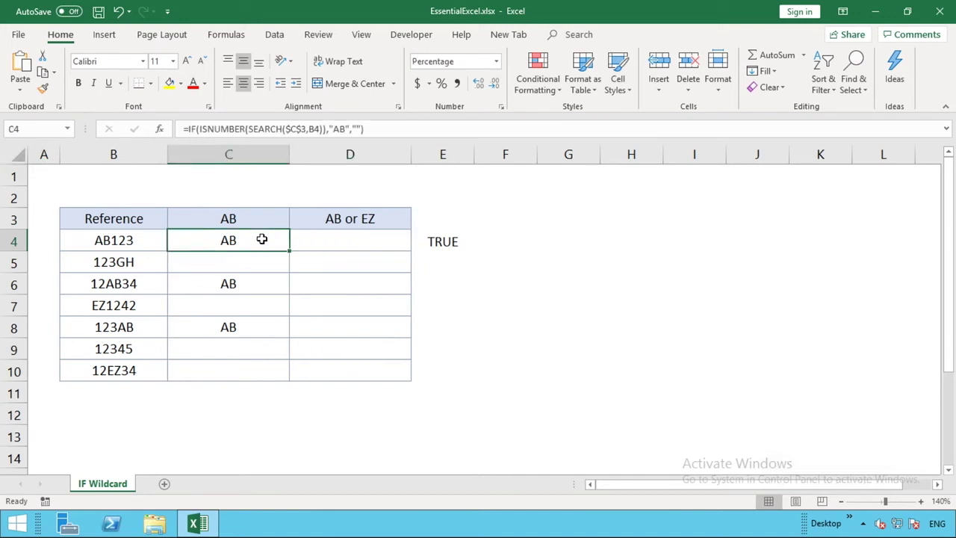
{"action": "left_click", "coordinate": [324, 130]}
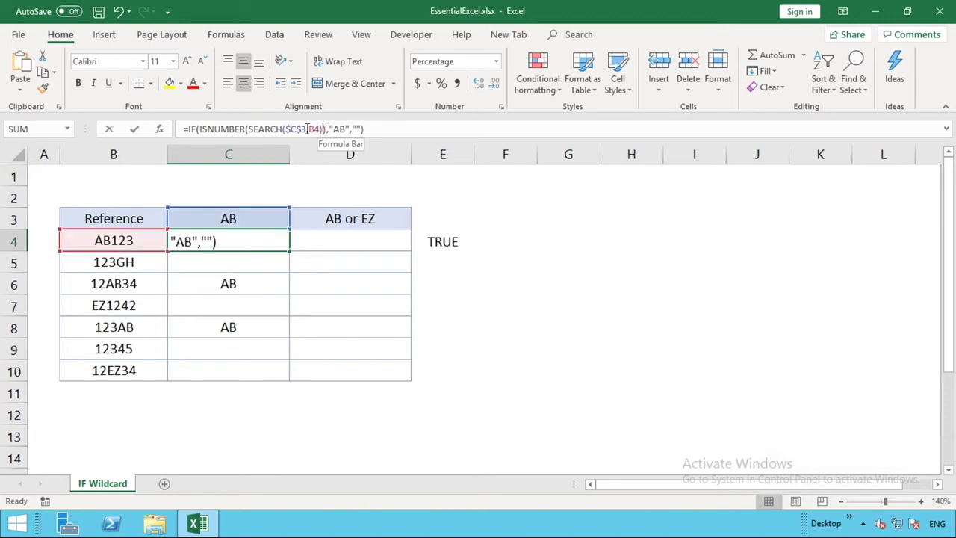
{"action": "left_click_drag", "start_coordinate": [325, 130], "coordinate": [200, 134]}
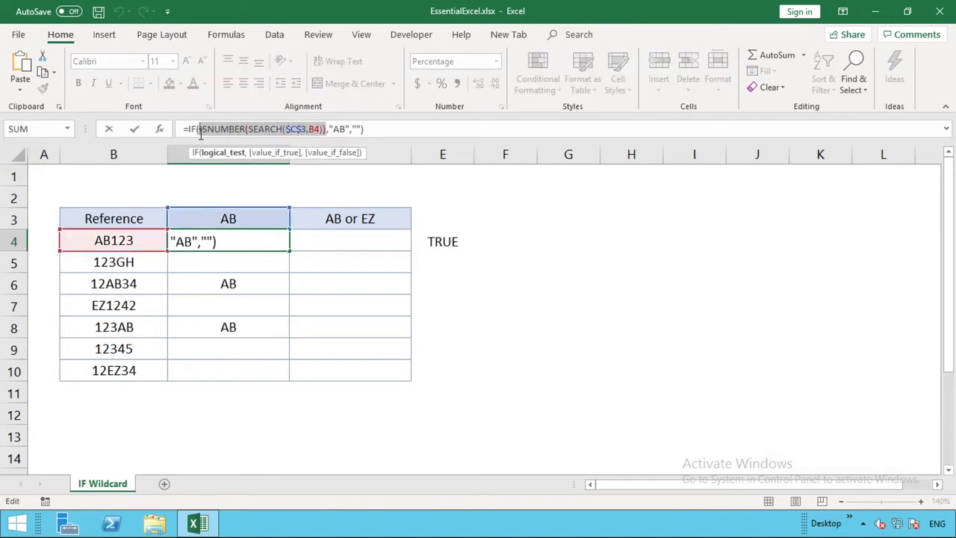
{"action": "right_click", "coordinate": [241, 127]}
{"action": "left_click", "coordinate": [265, 156]}
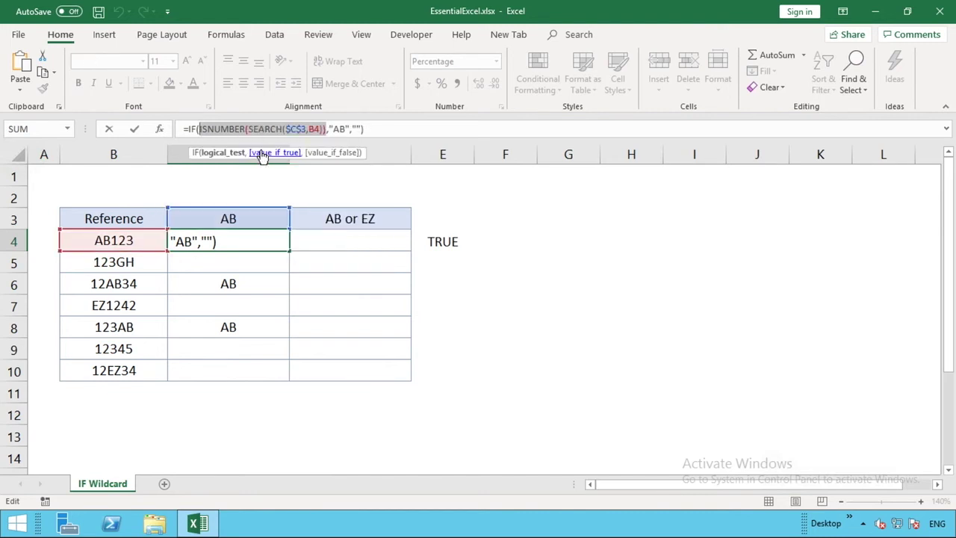
{"action": "key", "text": "Return"}
{"action": "left_click", "coordinate": [312, 238]}
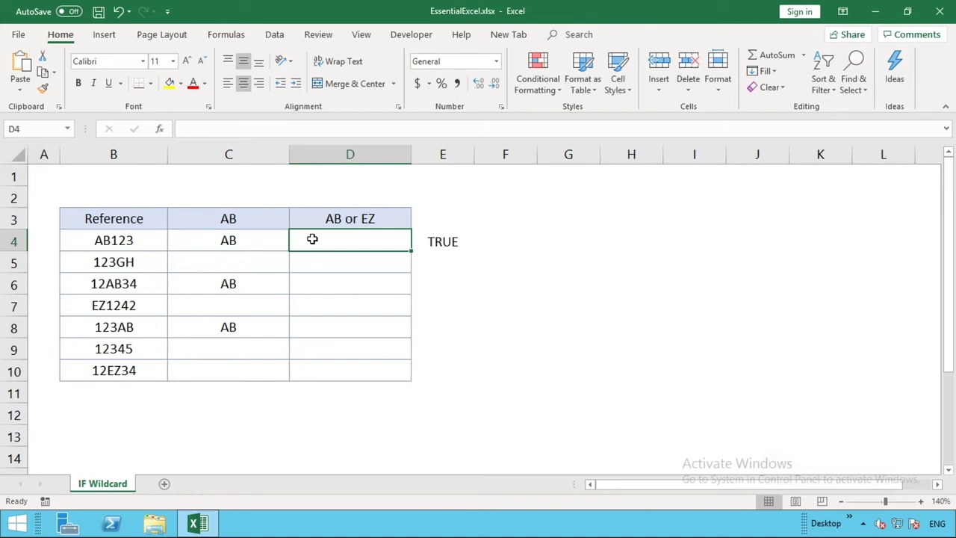
{"action": "type", "text": "="}
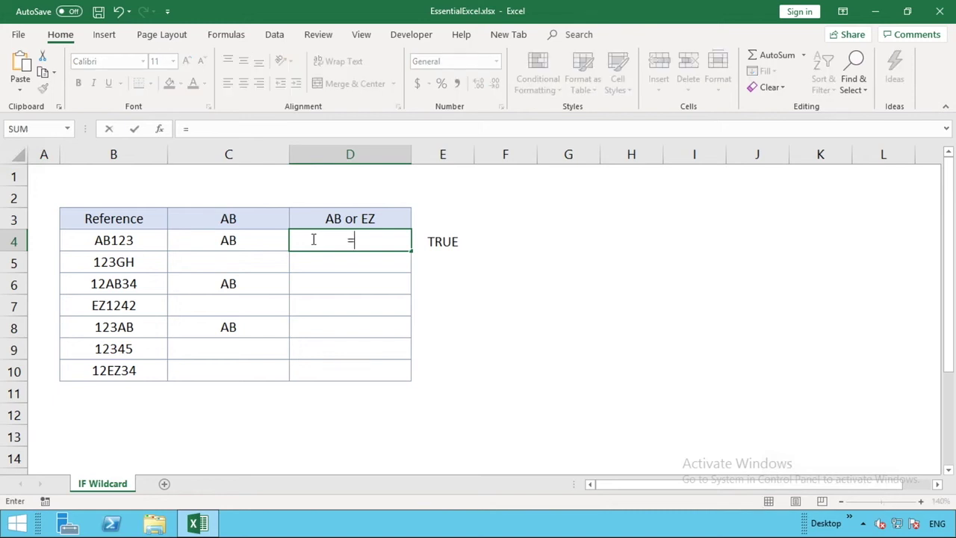
{"action": "type", "text": "IF("}
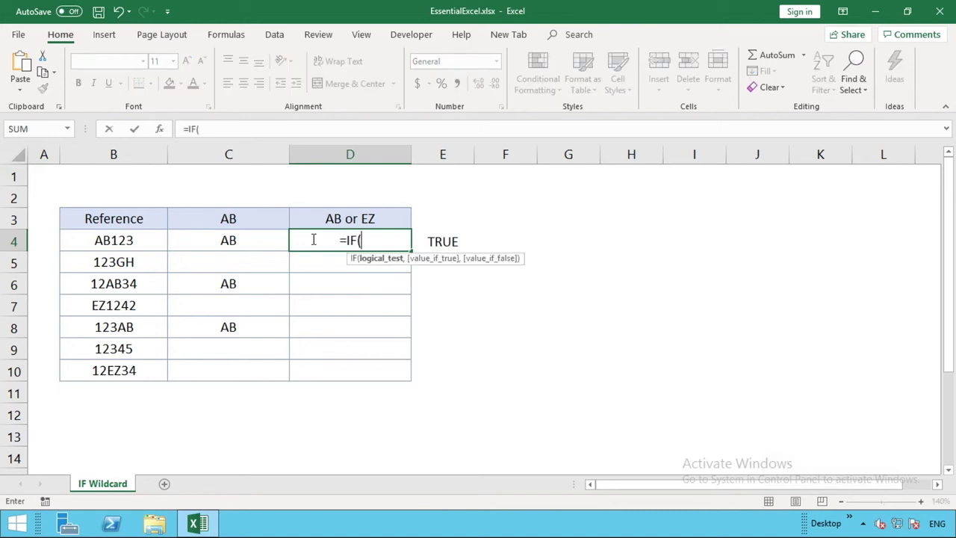
{"action": "type", "text": "OR"}
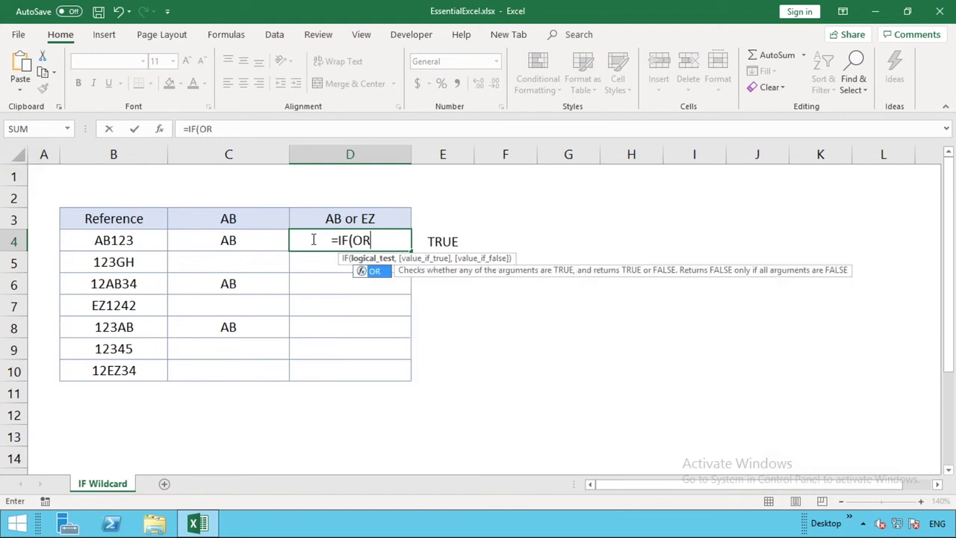
{"action": "type", "text": "("}
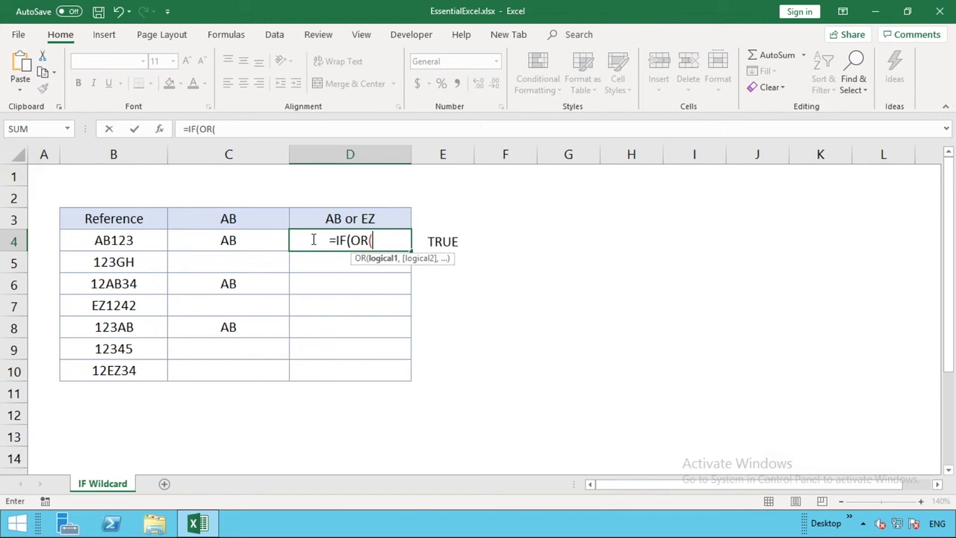
Paste the ISNUMBER(SEARCH($C$3,B4)) test twice into D4's formula, separated by a comma
{"action": "right_click", "coordinate": [384, 237]}
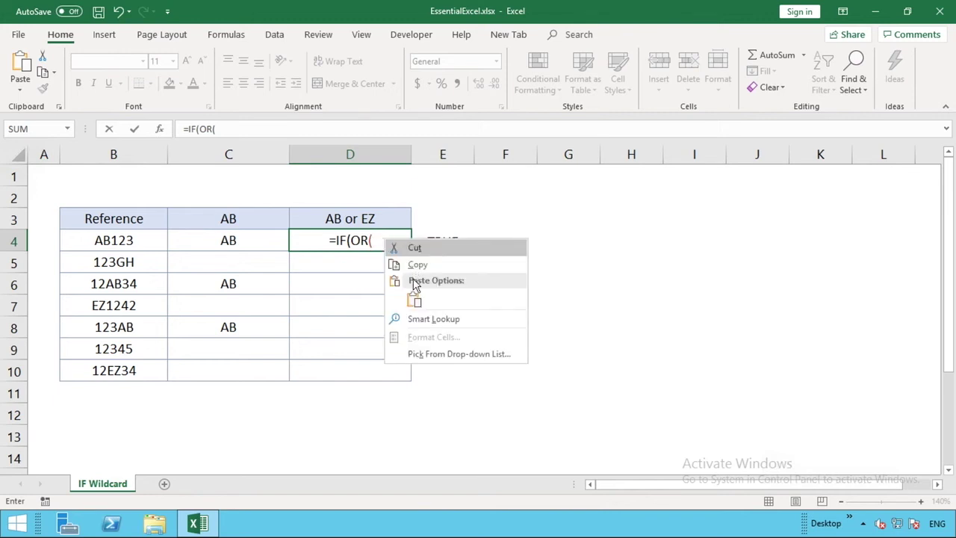
{"action": "left_click", "coordinate": [414, 299]}
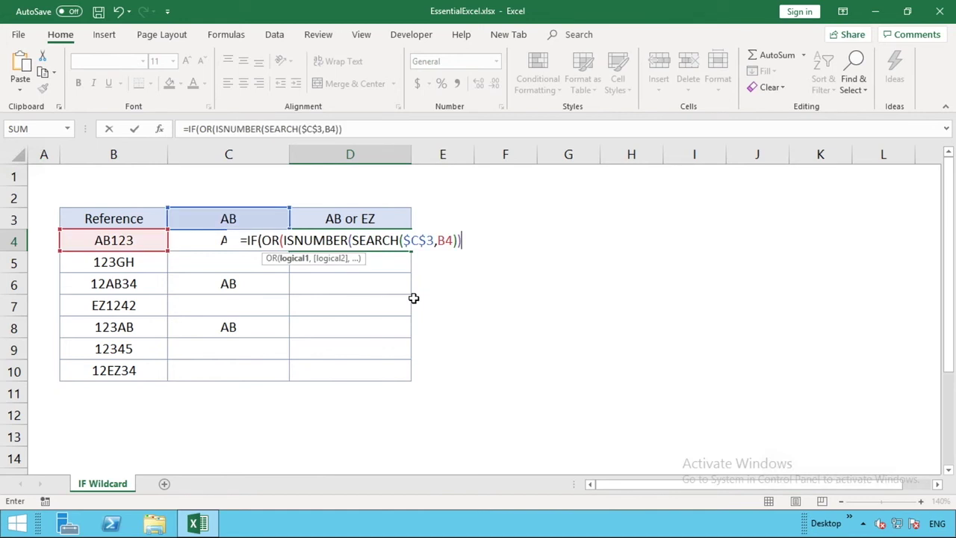
{"action": "type", "text": ","}
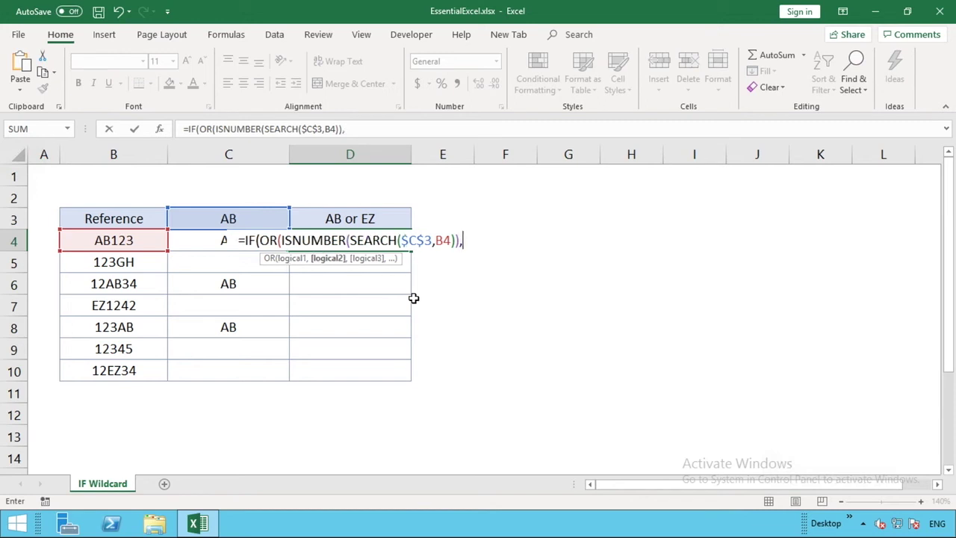
{"action": "left_click", "coordinate": [465, 242]}
{"action": "right_click", "coordinate": [365, 129]}
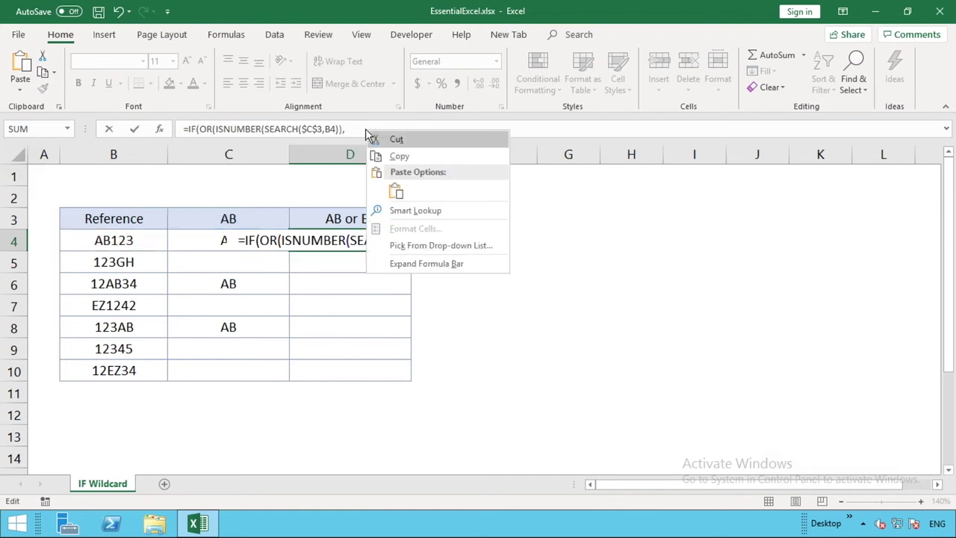
{"action": "left_click", "coordinate": [398, 192]}
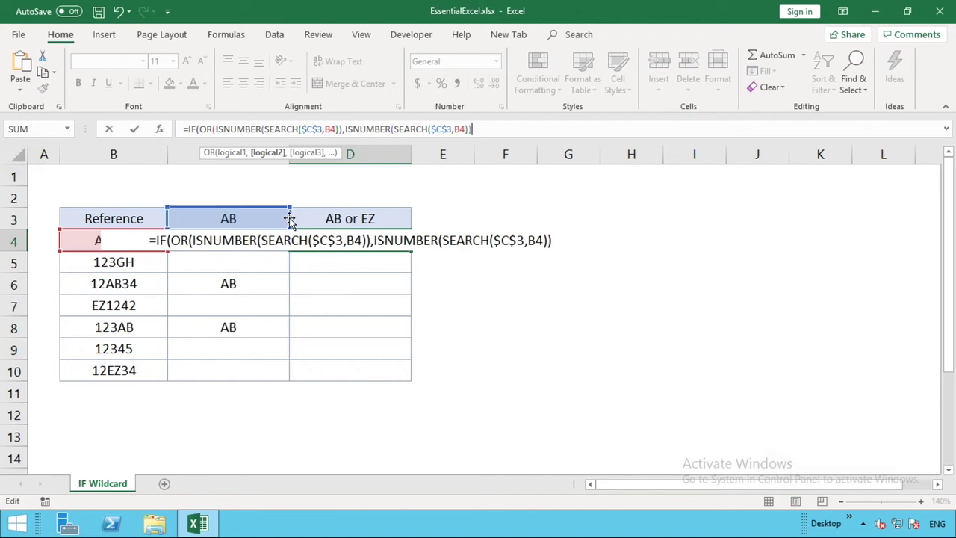
Point the first SEARCH at $D$2 and close the formula with ),"YES","NO")
{"action": "left_click_drag", "start_coordinate": [291, 221], "coordinate": [348, 200]}
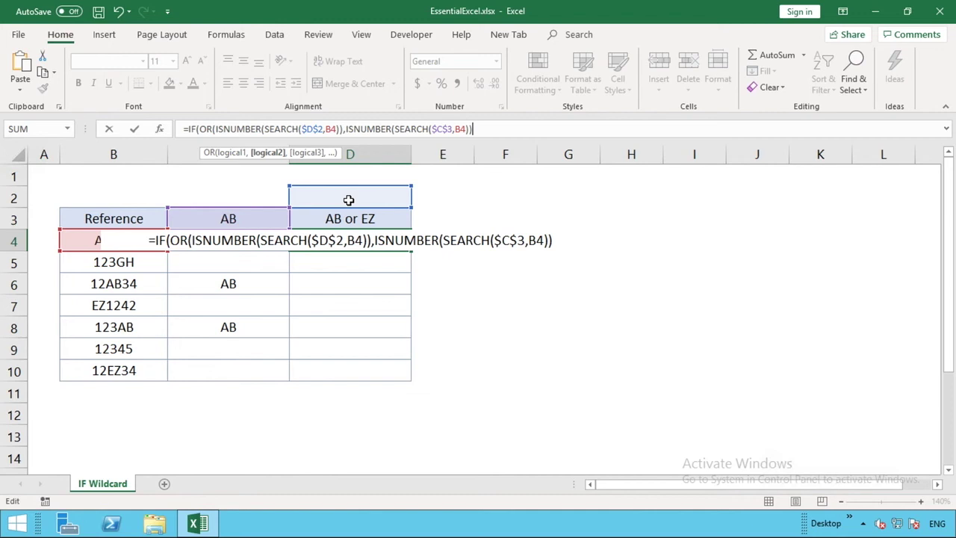
{"action": "type", "text": ")"}
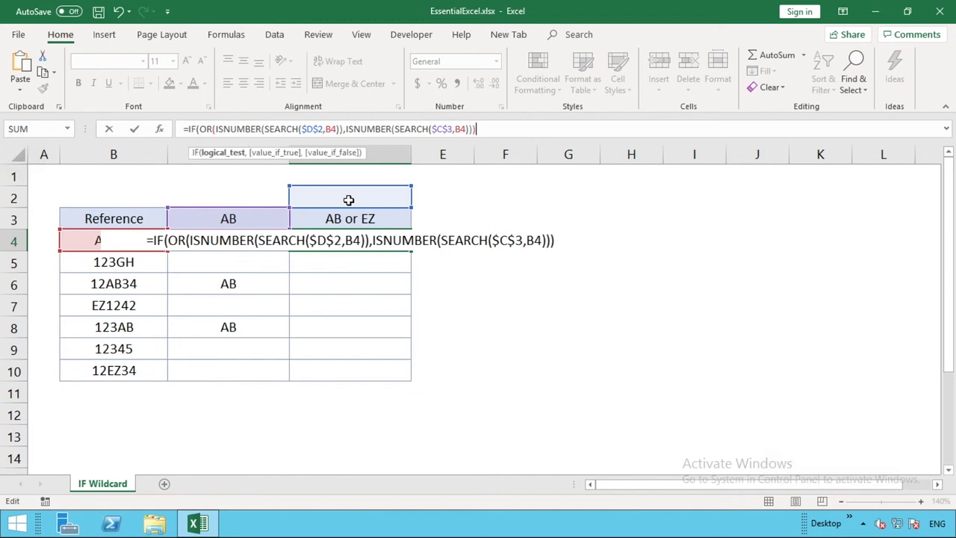
{"action": "type", "text": ","}
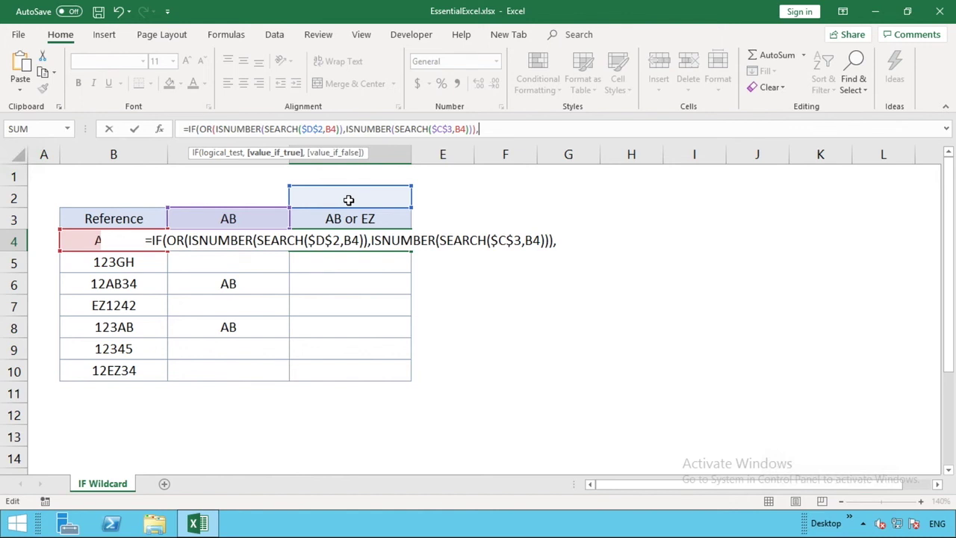
{"action": "type", "text": "\""}
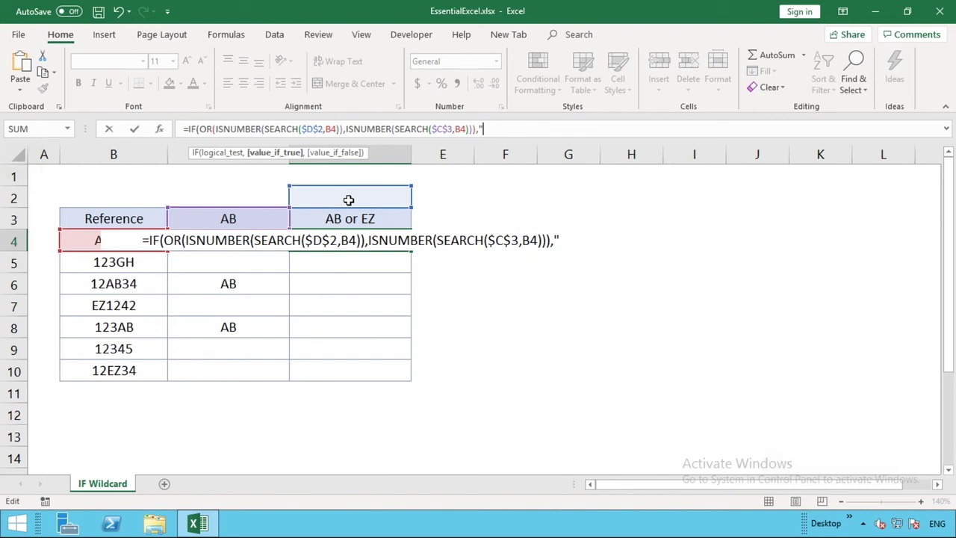
{"action": "type", "text": "YES\""}
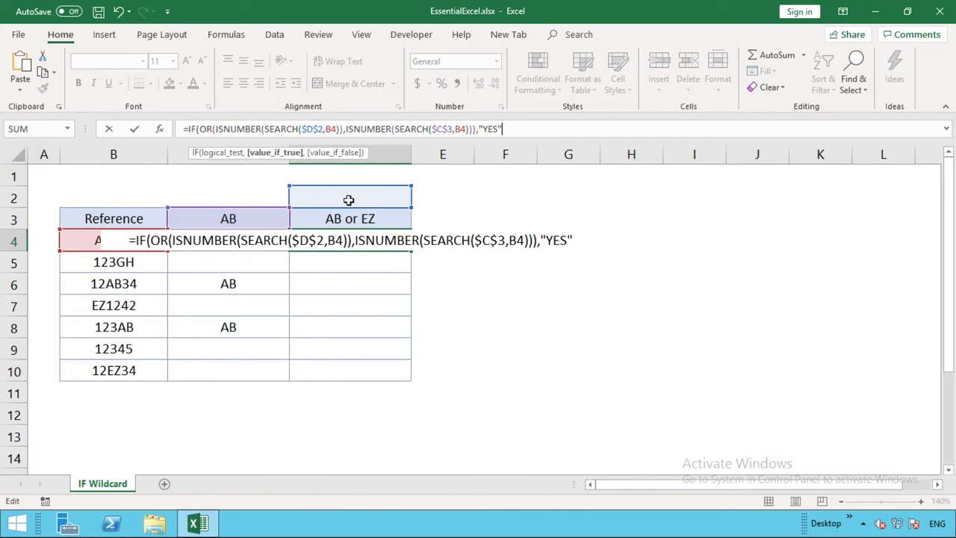
{"action": "type", "text": ",\"NO\")"}
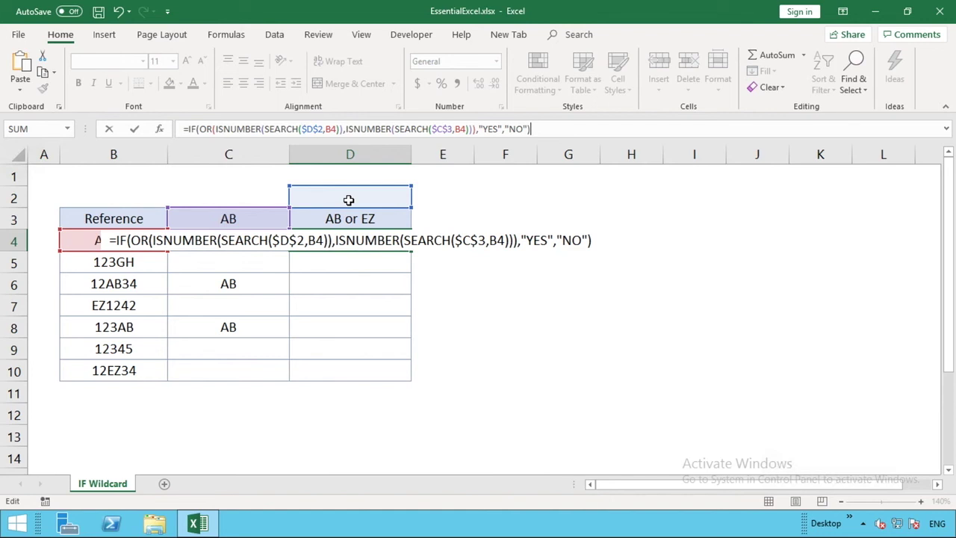
Commit D4's formula and enter EZ in D2 as the second search term
{"action": "key", "text": "Return"}
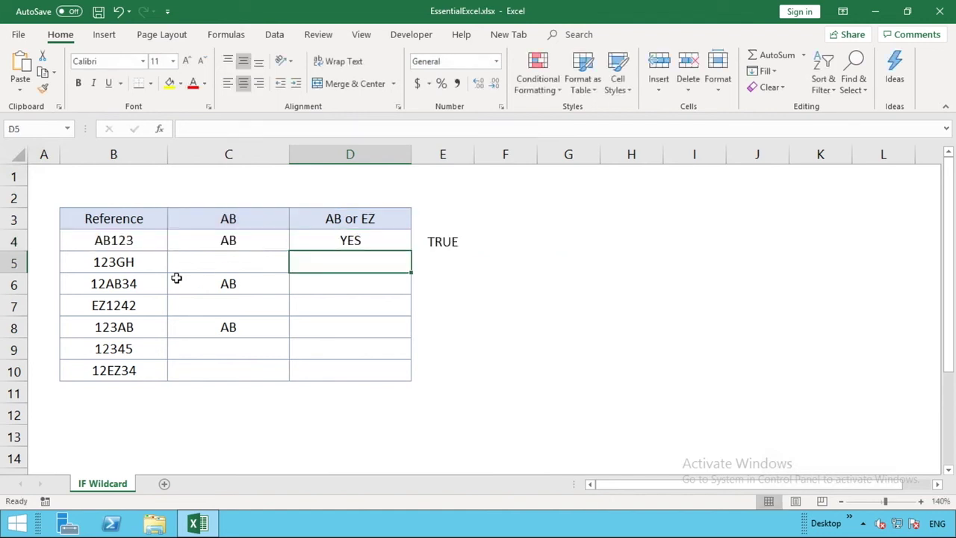
{"action": "left_click", "coordinate": [138, 241]}
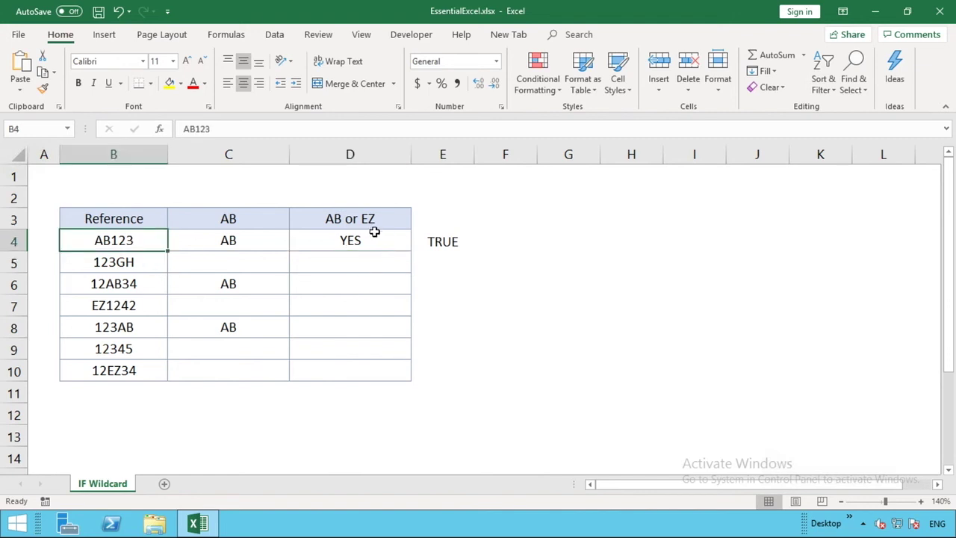
{"action": "left_click", "coordinate": [357, 197]}
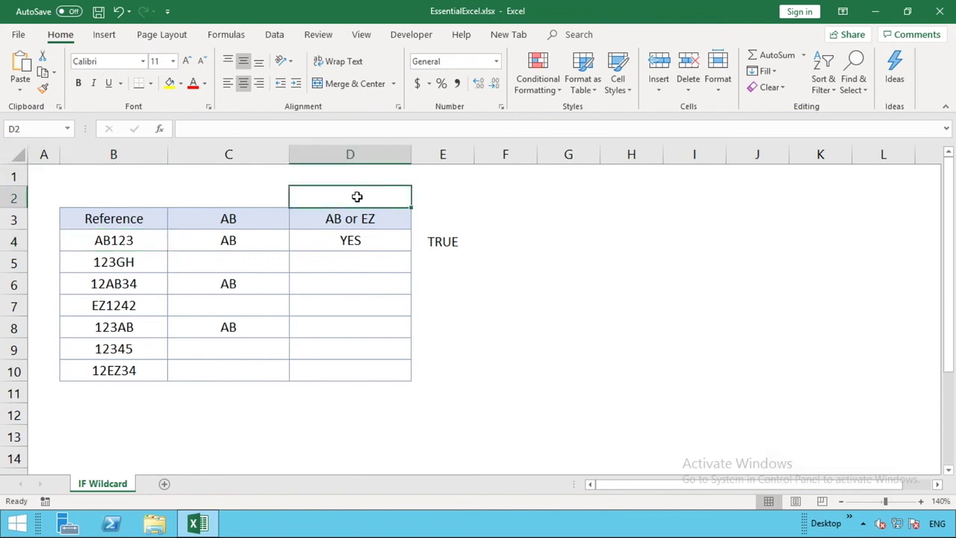
{"action": "type", "text": "EZ"}
{"action": "key", "text": "Return"}
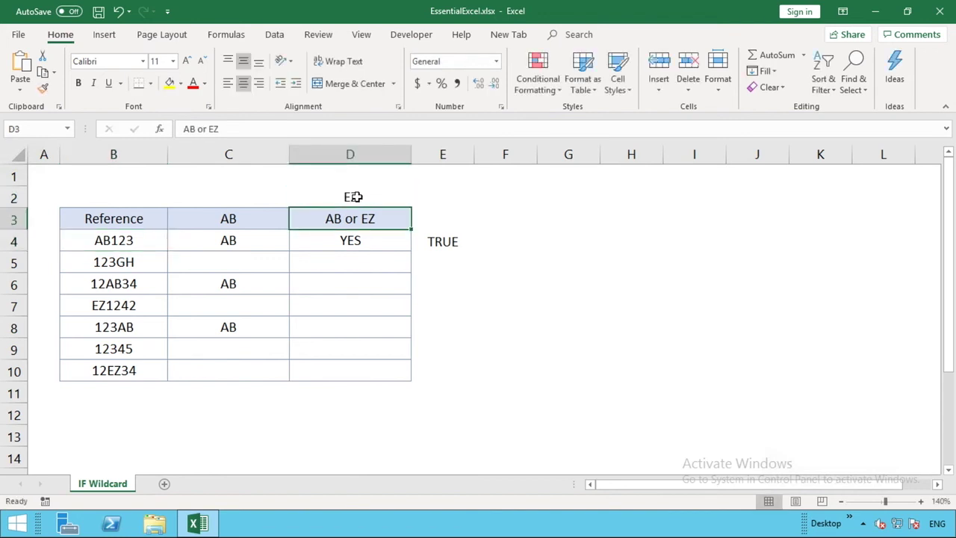
Review D4's formula against the AB header in C3 and EZ in D2, then reopen D4
{"action": "left_click", "coordinate": [309, 246]}
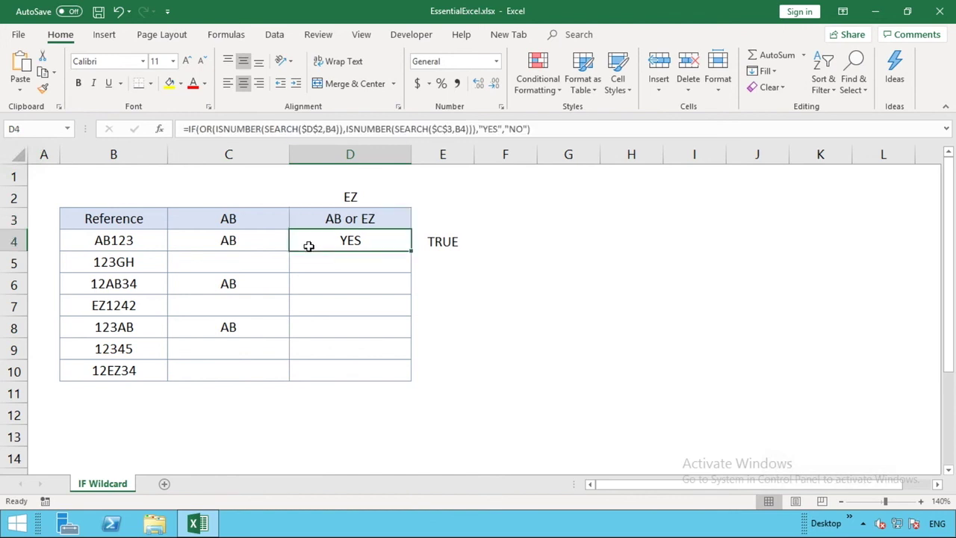
{"action": "left_click", "coordinate": [237, 219]}
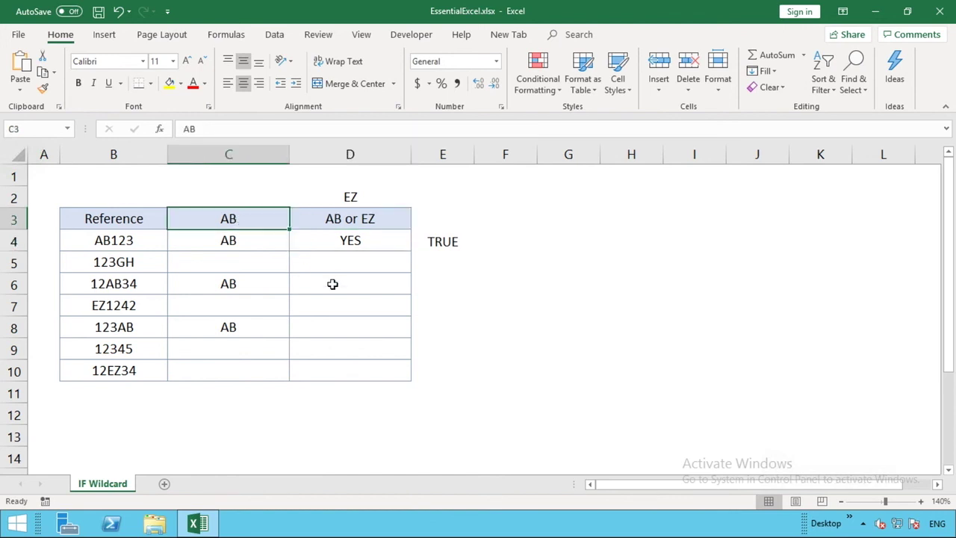
{"action": "left_click", "coordinate": [390, 200]}
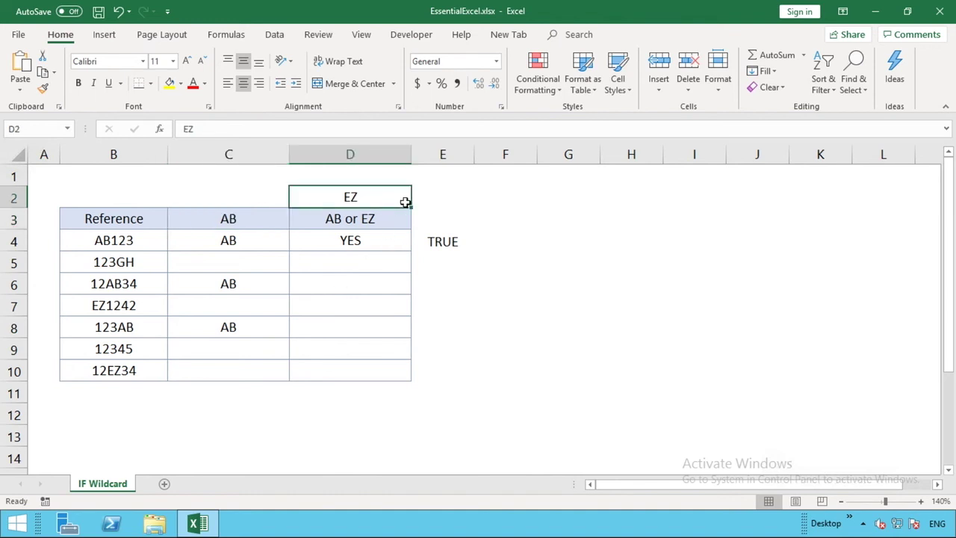
{"action": "double_click", "coordinate": [383, 239]}
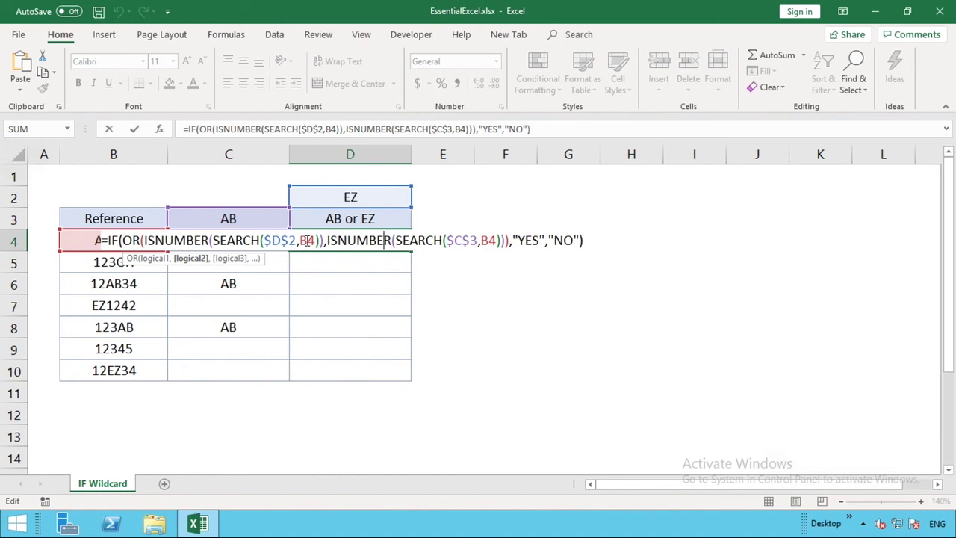
Check the $D$2 and $C$3 references in D4's formula and confirm it unchanged
{"action": "left_click", "coordinate": [289, 240]}
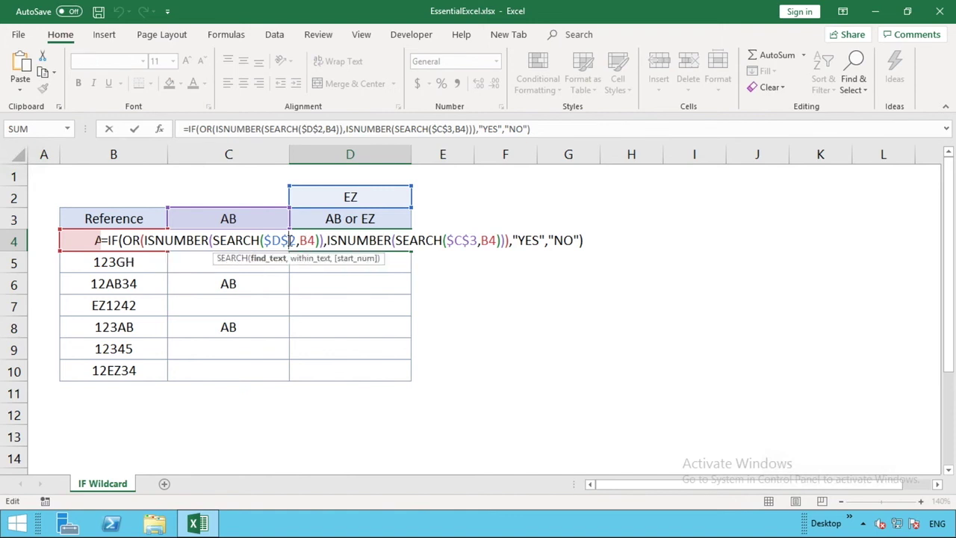
{"action": "left_click", "coordinate": [462, 239]}
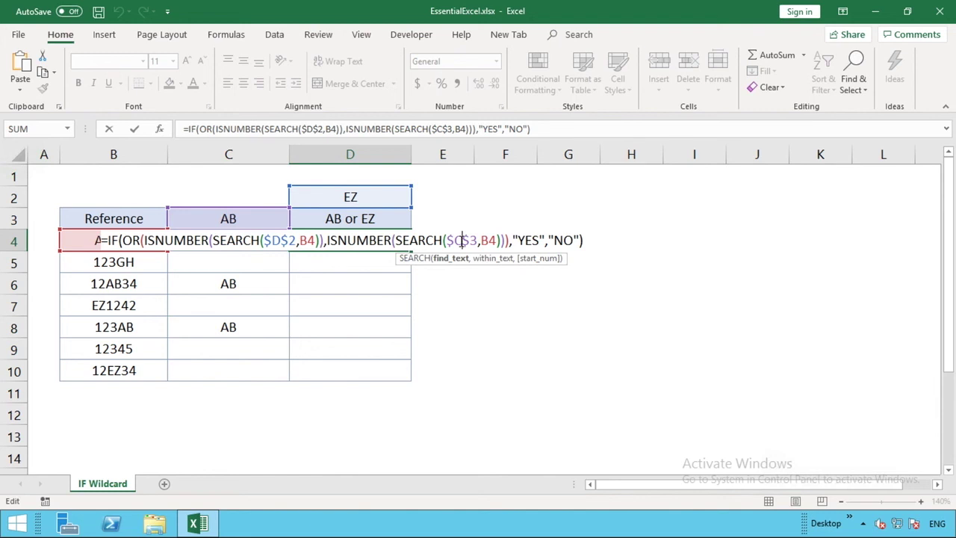
{"action": "left_click", "coordinate": [283, 239]}
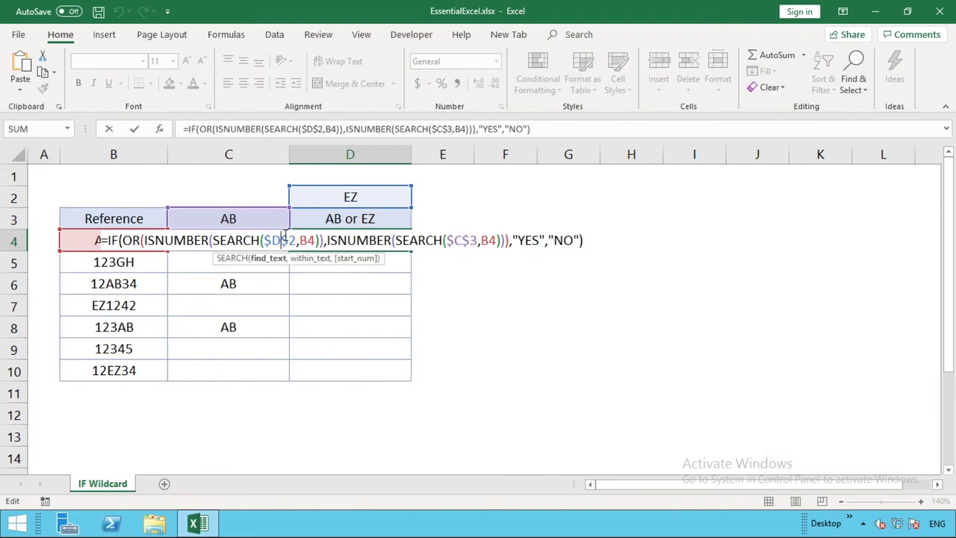
{"action": "left_click", "coordinate": [453, 239]}
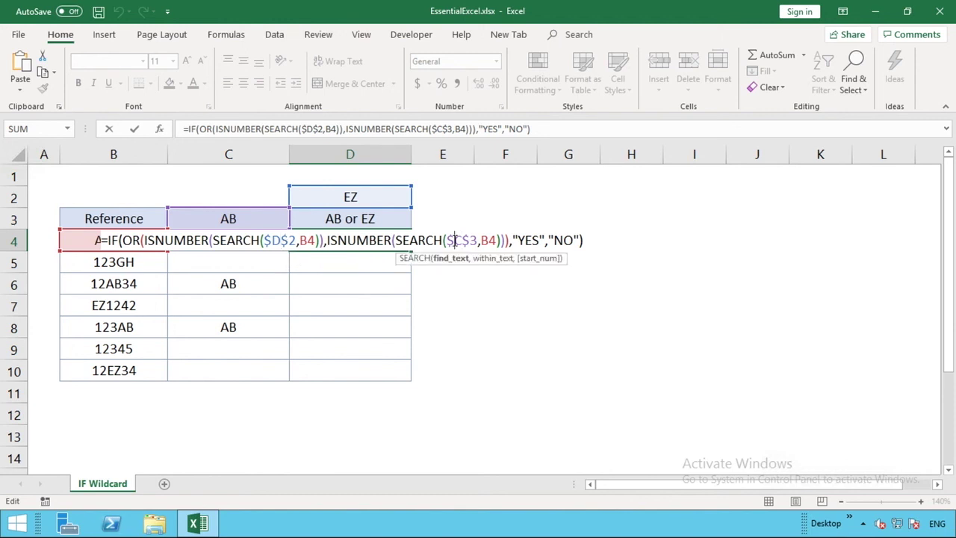
{"action": "key", "text": "Return"}
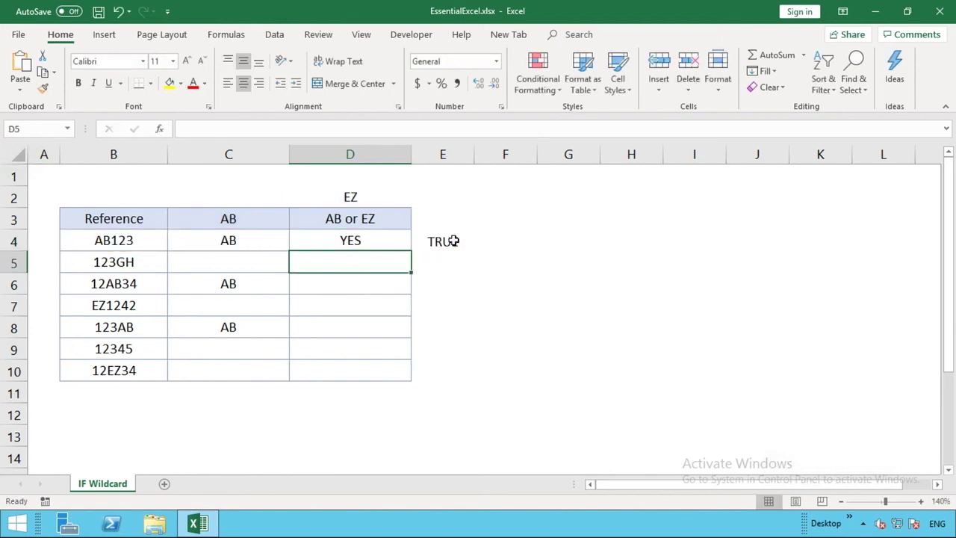
Fill D4's AB or EZ formula down through D10
{"action": "left_click", "coordinate": [401, 240]}
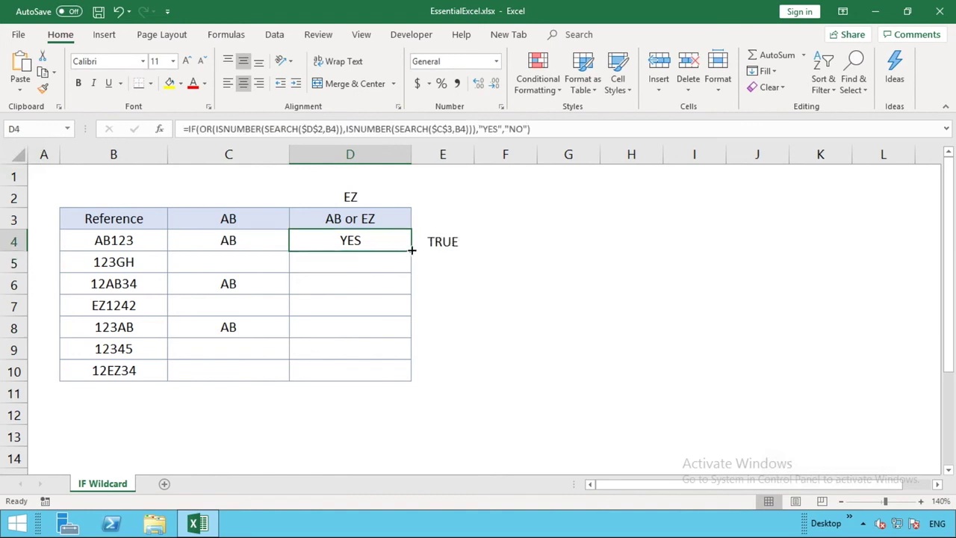
{"action": "left_click_drag", "start_coordinate": [409, 266], "coordinate": [385, 384]}
{"action": "left_click", "coordinate": [503, 357]}
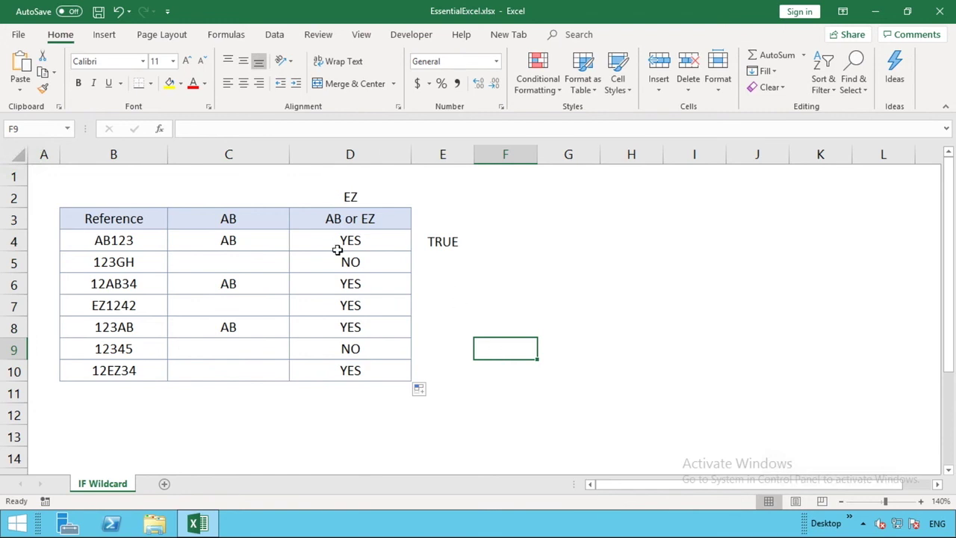
Replace the "NO" result with "" in D4 and refill the formula down to D10
{"action": "left_click", "coordinate": [337, 246]}
{"action": "left_click", "coordinate": [521, 130]}
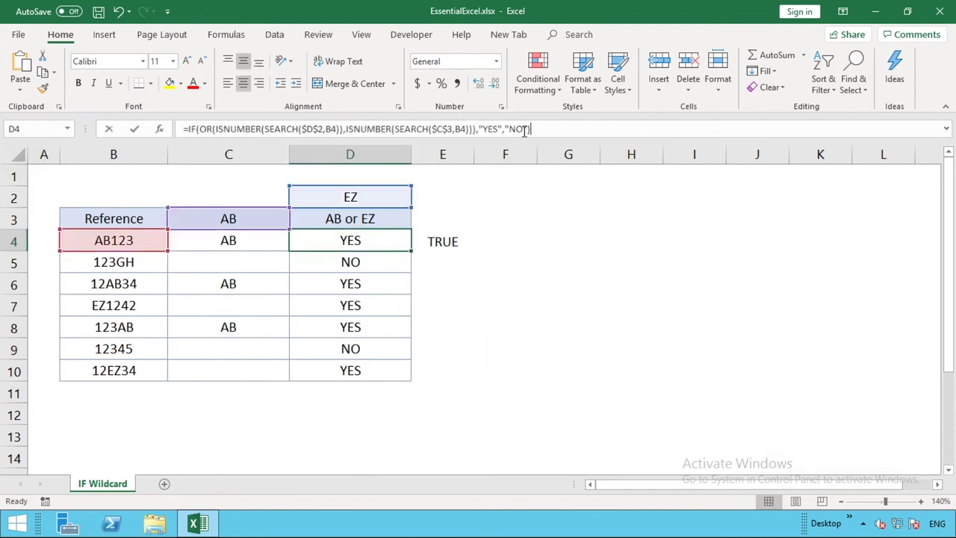
{"action": "key", "text": "BackSpace"}
{"action": "key", "text": "BackSpace"}
{"action": "key", "text": "Return"}
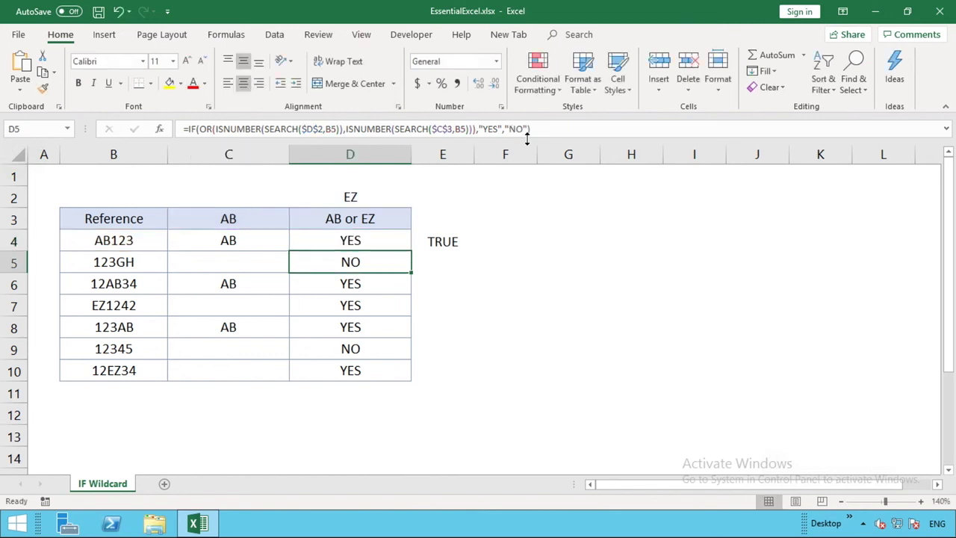
{"action": "left_click", "coordinate": [387, 247]}
{"action": "left_click_drag", "start_coordinate": [412, 251], "coordinate": [403, 377]}
{"action": "left_click", "coordinate": [479, 364]}
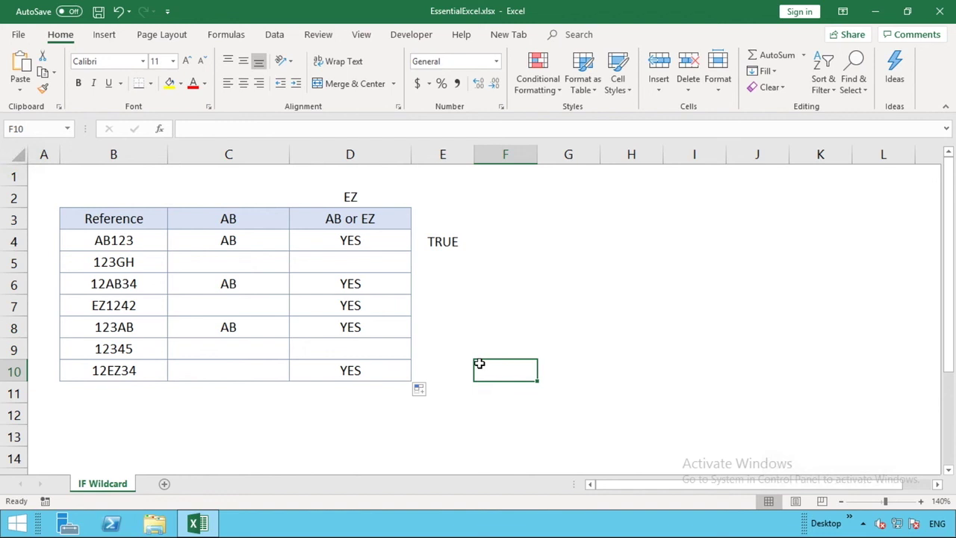
{"action": "left_click", "coordinate": [242, 242]}
{"action": "left_click", "coordinate": [242, 281]}
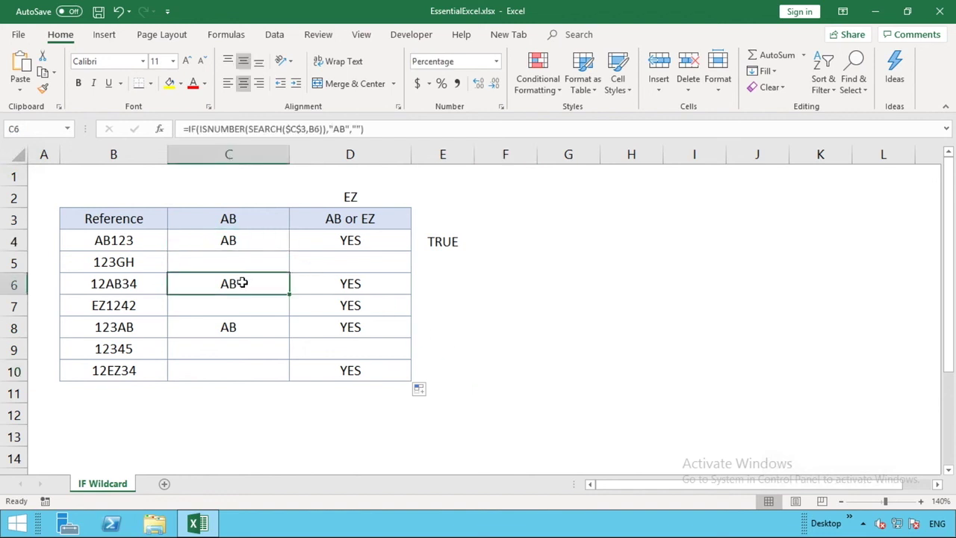
{"action": "left_click", "coordinate": [236, 331]}
{"action": "left_click", "coordinate": [322, 329]}
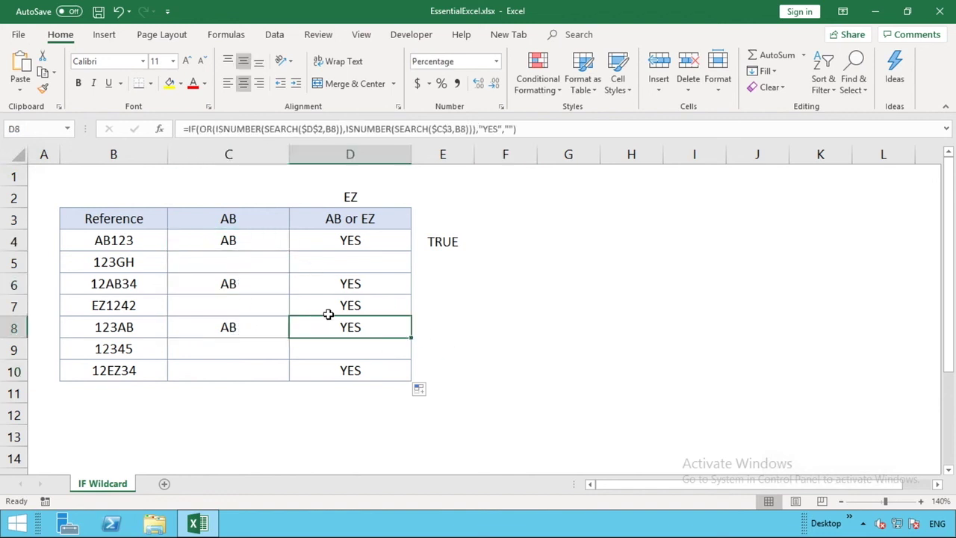
{"action": "left_click", "coordinate": [339, 288]}
{"action": "left_click", "coordinate": [345, 241]}
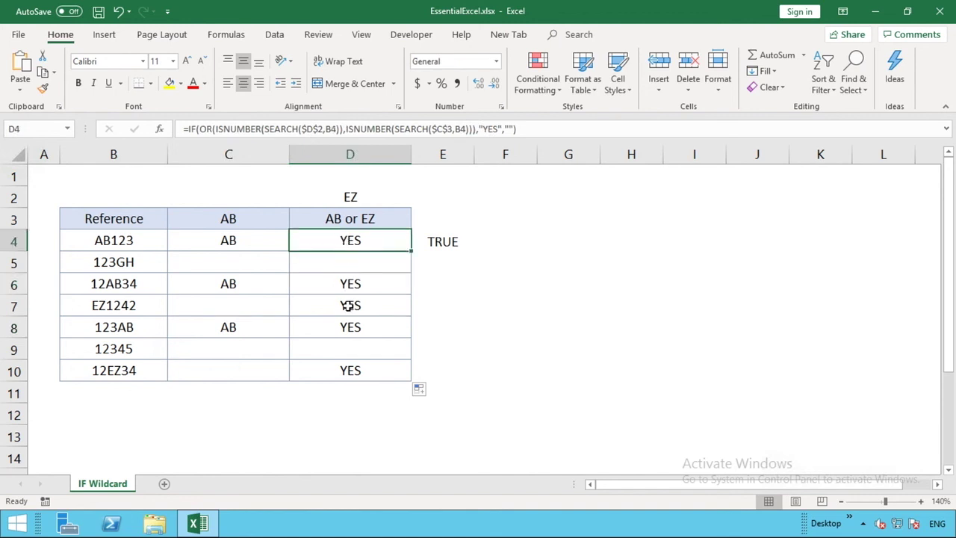
{"action": "left_click", "coordinate": [348, 304]}
{"action": "left_click", "coordinate": [151, 311]}
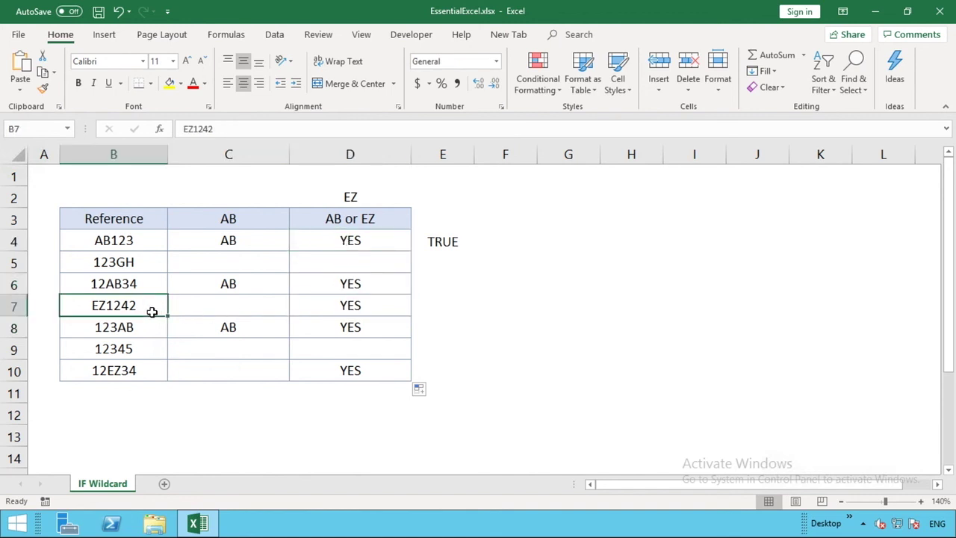
{"action": "left_click", "coordinate": [136, 367]}
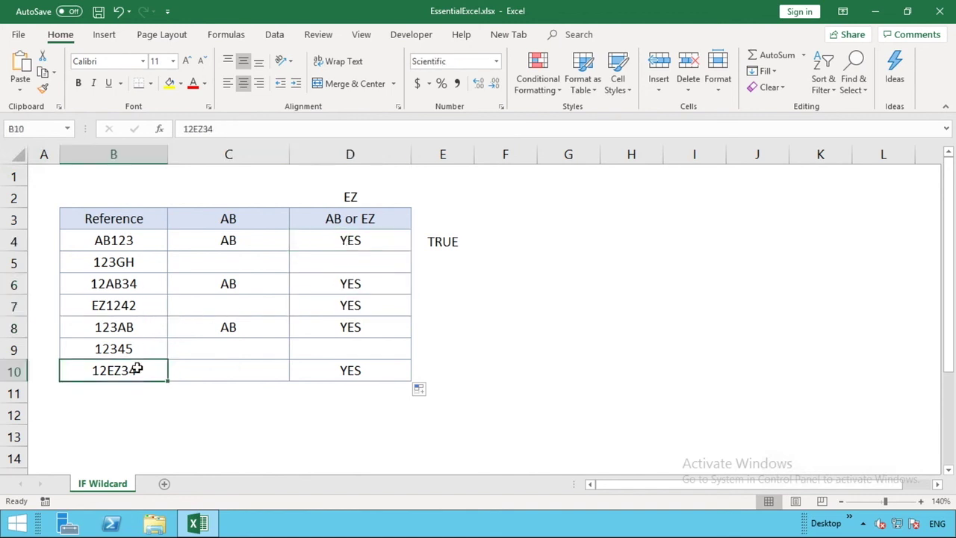
{"action": "left_click", "coordinate": [388, 374]}
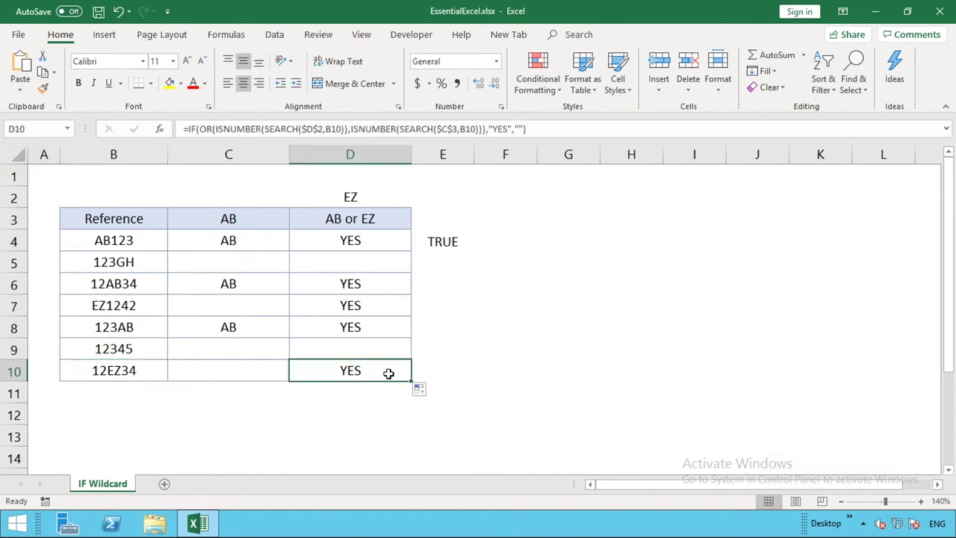